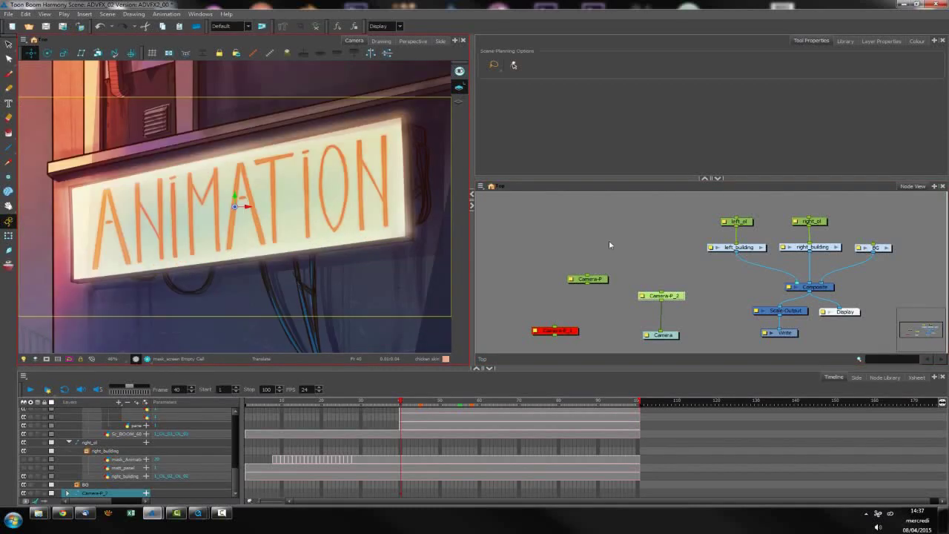
# - Disable the left_pl peg, the left_building group and the BG group in the node network
pyautogui.click(670, 233)
pyautogui.moveTo(674, 210); pyautogui.dragTo(768, 256)
pyautogui.press('d')
pyautogui.click(881, 247)
pyautogui.press('d')
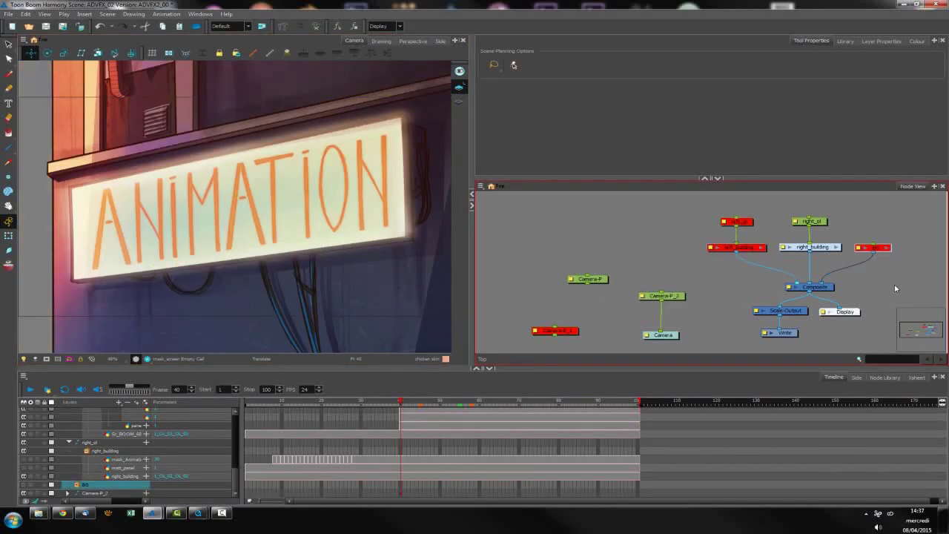
pyautogui.click(896, 289)
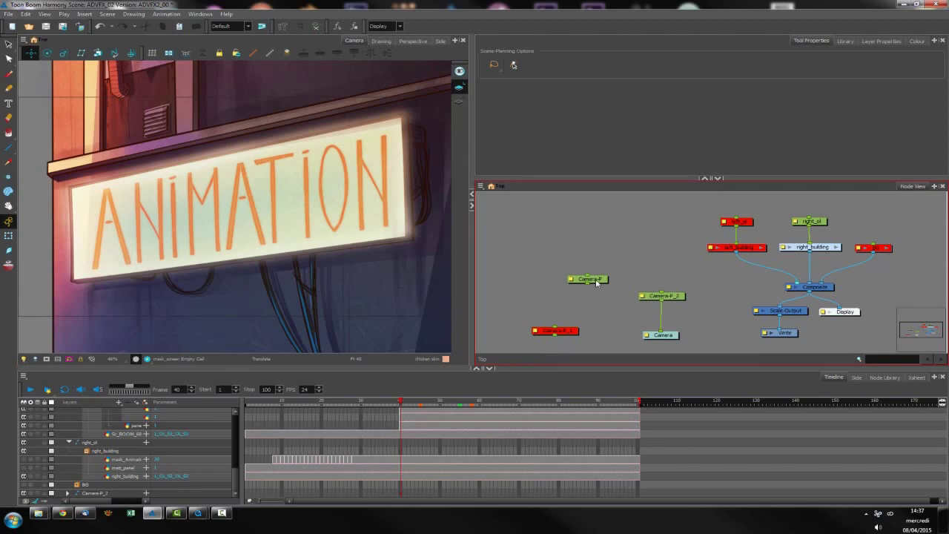
# - Place the Camera-P node directly above Camera-P_1, and open the right_building group
pyautogui.moveTo(597, 282); pyautogui.dragTo(564, 297)
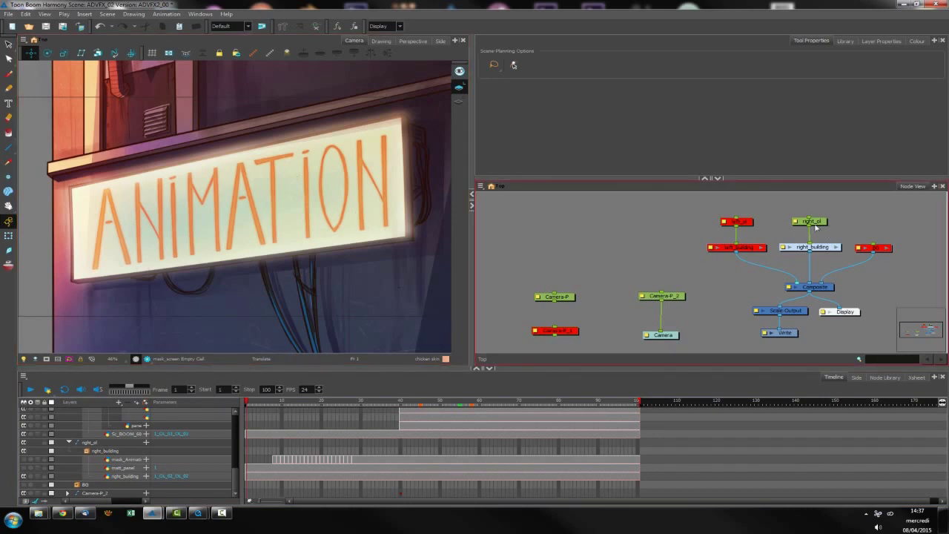
pyautogui.doubleClick(812, 247)
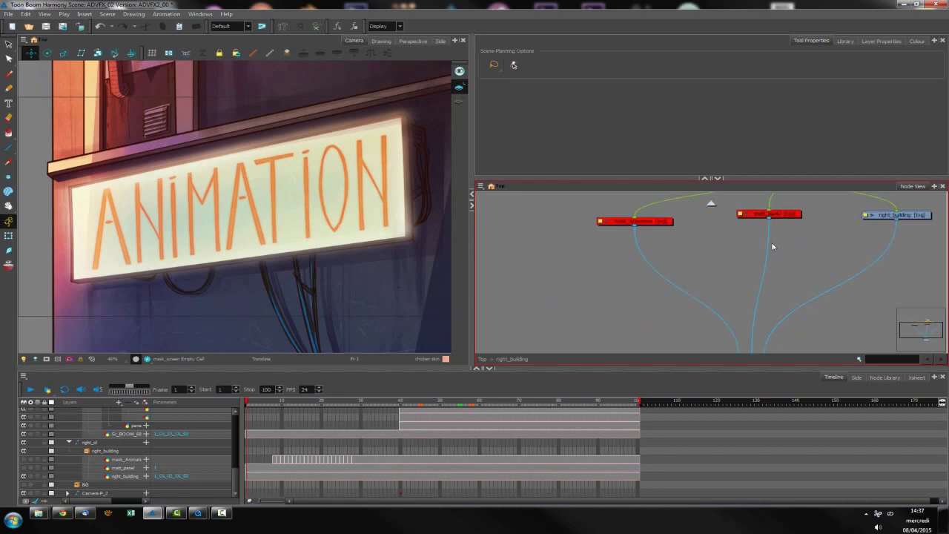
pyautogui.click(862, 256)
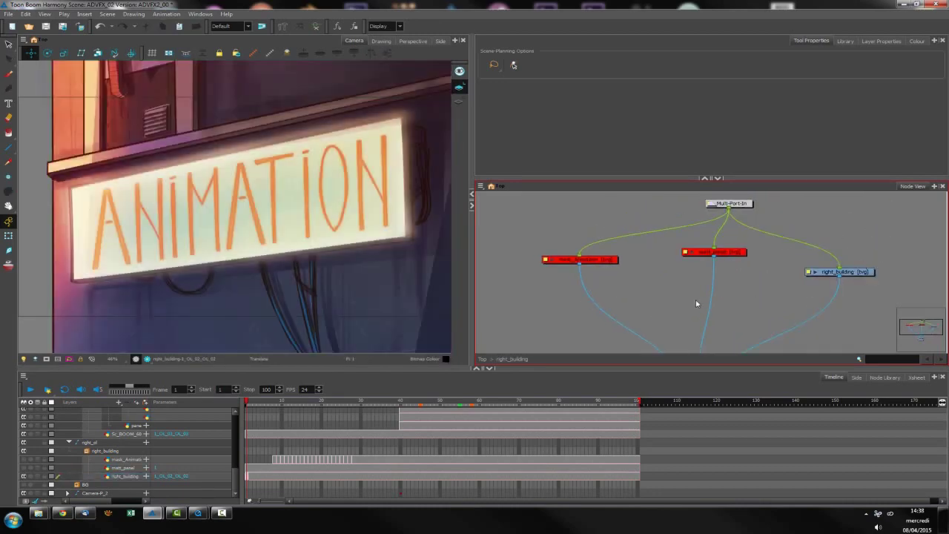
# - Disable the right_building drawing and enable it again to check what it contributes to the image
pyautogui.press('d')
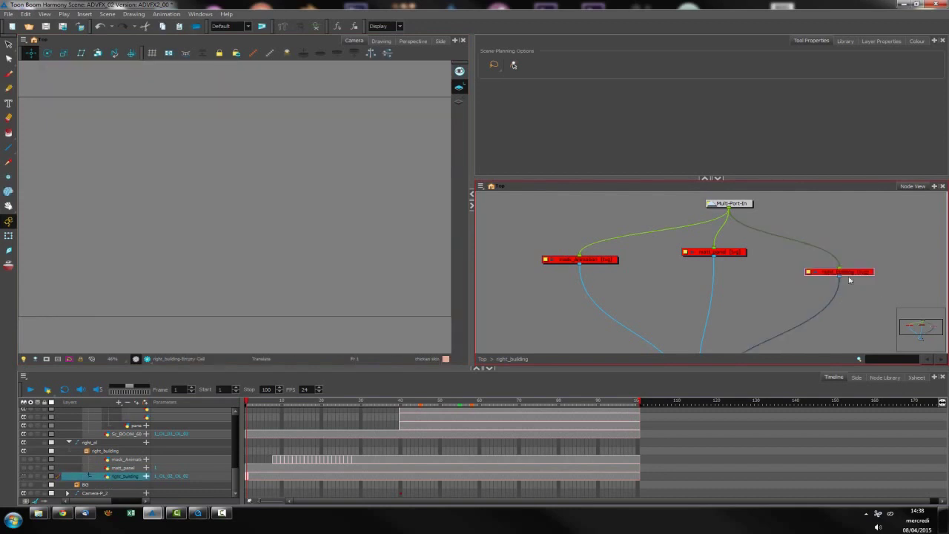
pyautogui.press('a')
pyautogui.click(874, 267)
# - Align the matt_panel and mask_Animation nodes level with right_building, and center the Multi-Port-In node above matt_panel
pyautogui.moveTo(716, 253); pyautogui.dragTo(711, 273)
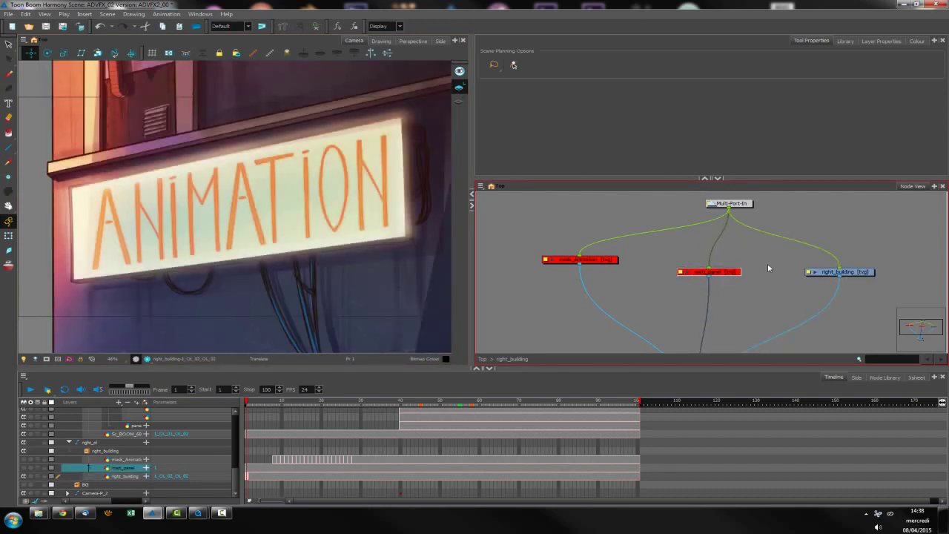
pyautogui.moveTo(613, 264); pyautogui.dragTo(624, 275)
pyautogui.click(731, 245)
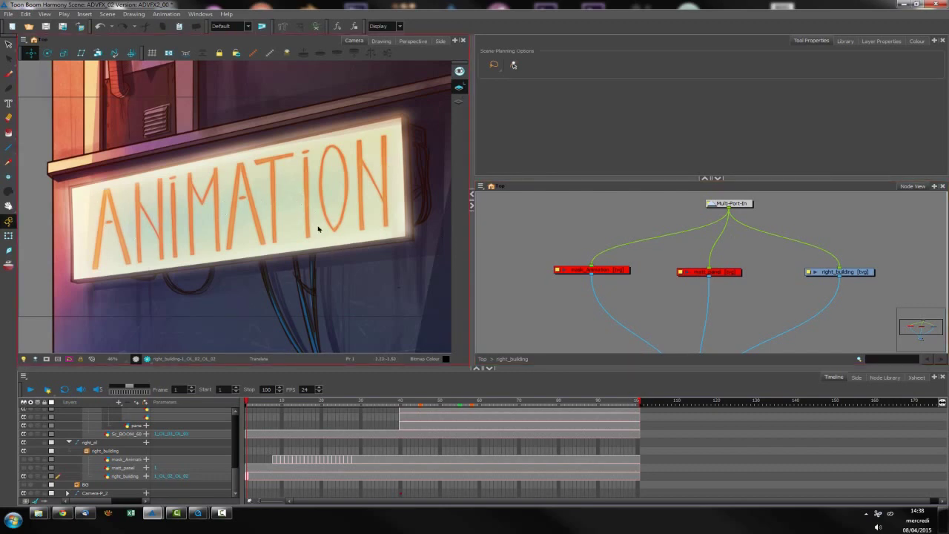
pyautogui.click(850, 230)
pyautogui.moveTo(746, 206); pyautogui.dragTo(726, 218)
pyautogui.click(791, 240)
pyautogui.moveTo(773, 314); pyautogui.dragTo(749, 299)
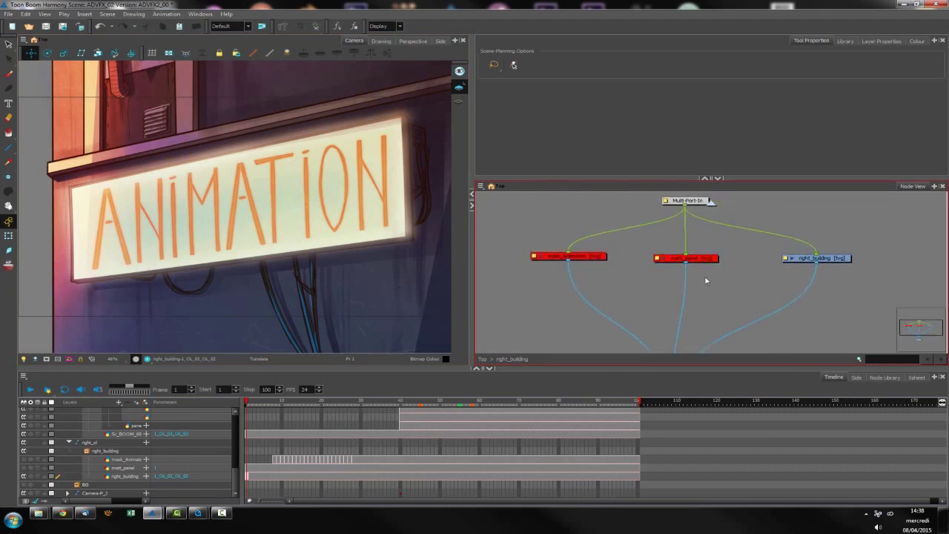
# - Enable the matt_panel drawing to view the panel matte, and disable it again
pyautogui.click(702, 259)
pyautogui.press('a')
pyautogui.click(720, 311)
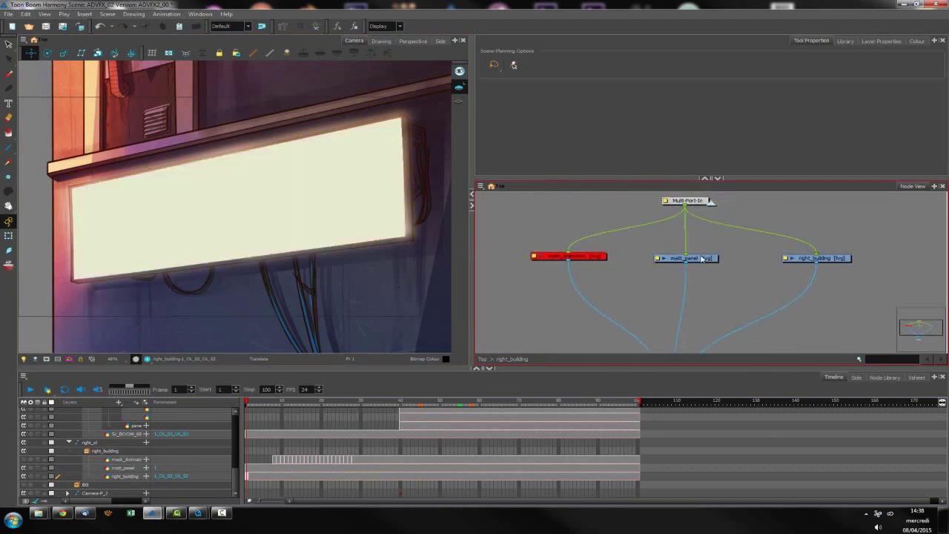
pyautogui.press('d')
pyautogui.click(698, 425)
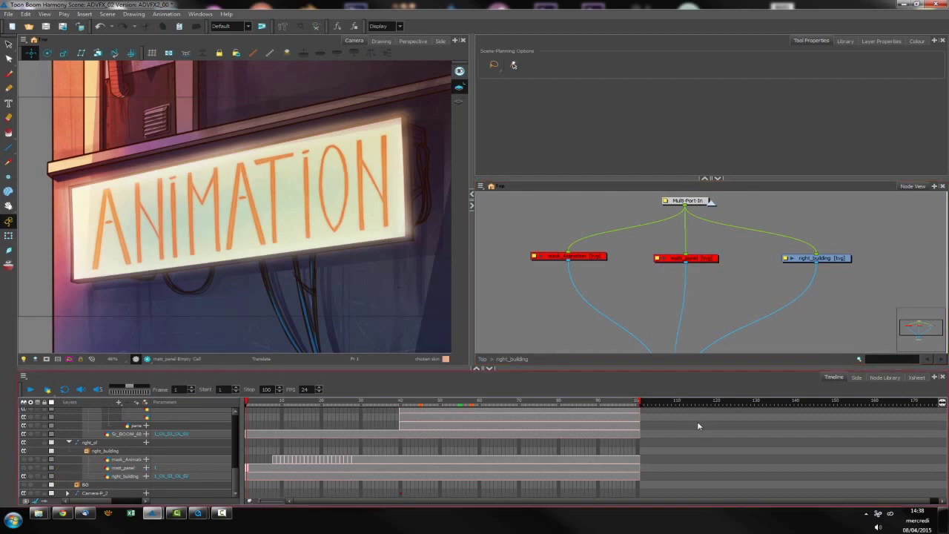
# - Show the Filter category of the Node Library and enlarge the library area
pyautogui.click(882, 378)
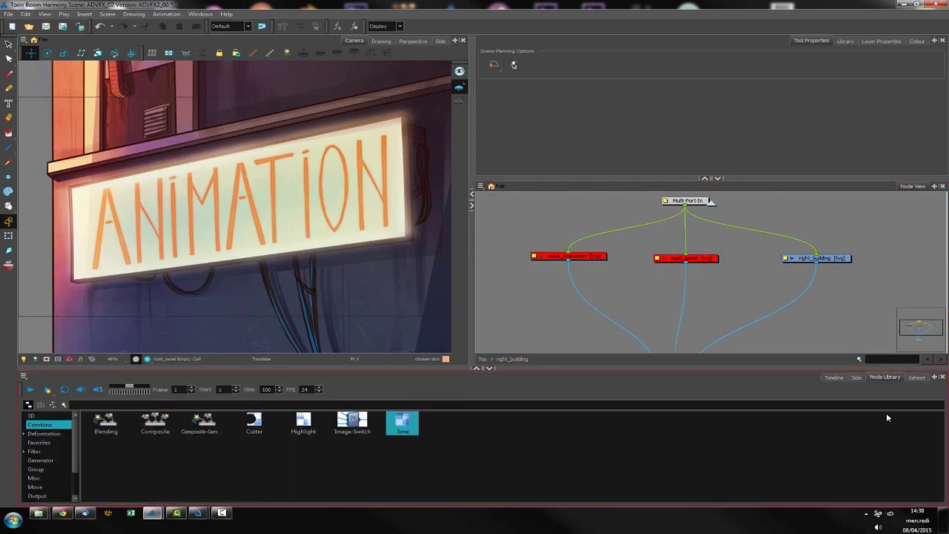
pyautogui.click(34, 451)
pyautogui.moveTo(746, 369); pyautogui.dragTo(749, 349)
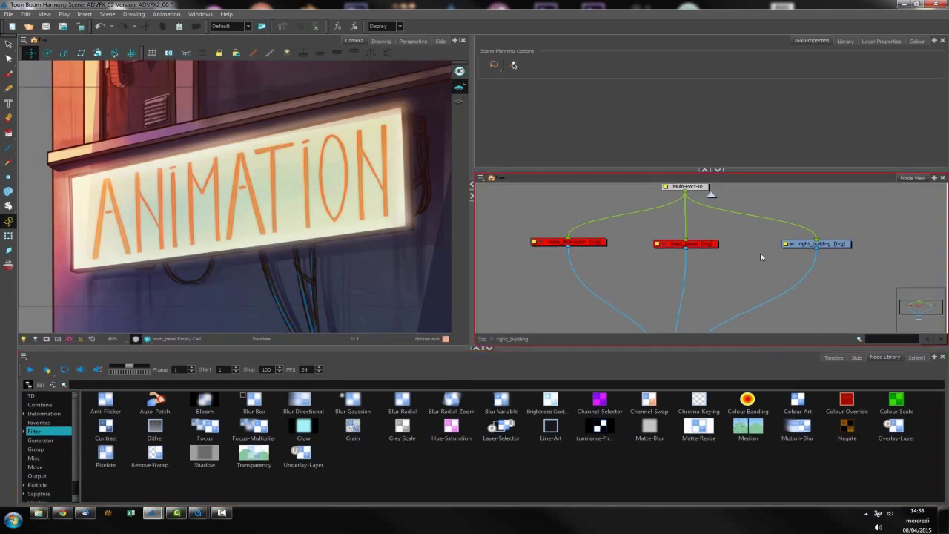
# - Toggle the matt_panel drawing on and off to compare the matte with the painted sign, leaving it disabled
pyautogui.click(703, 245)
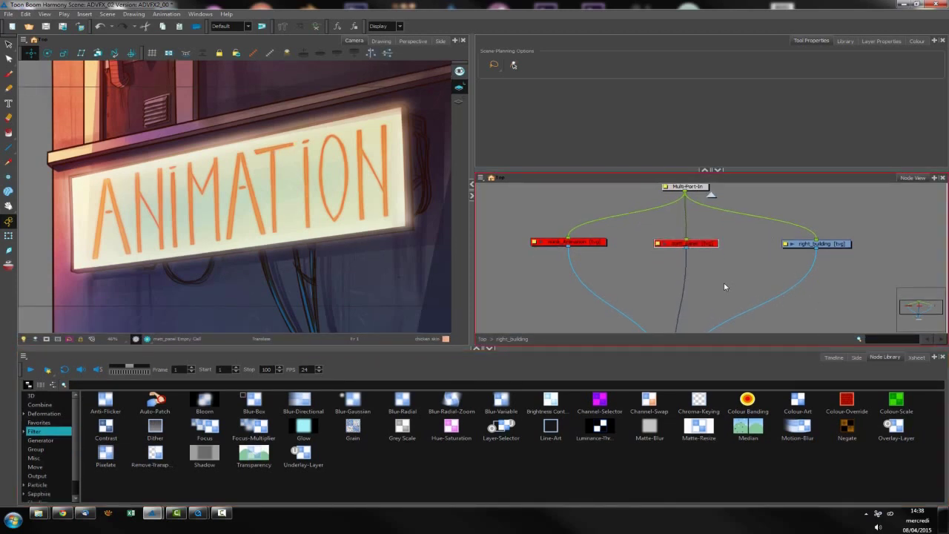
pyautogui.press('a')
pyautogui.click(746, 292)
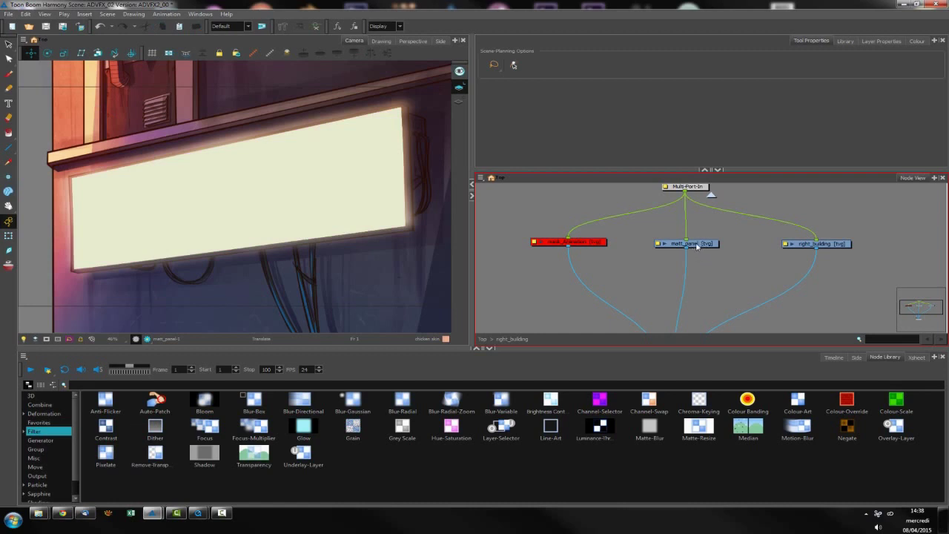
pyautogui.click(697, 246)
pyautogui.press('d')
pyautogui.press('a')
pyautogui.click(698, 277)
pyautogui.click(704, 247)
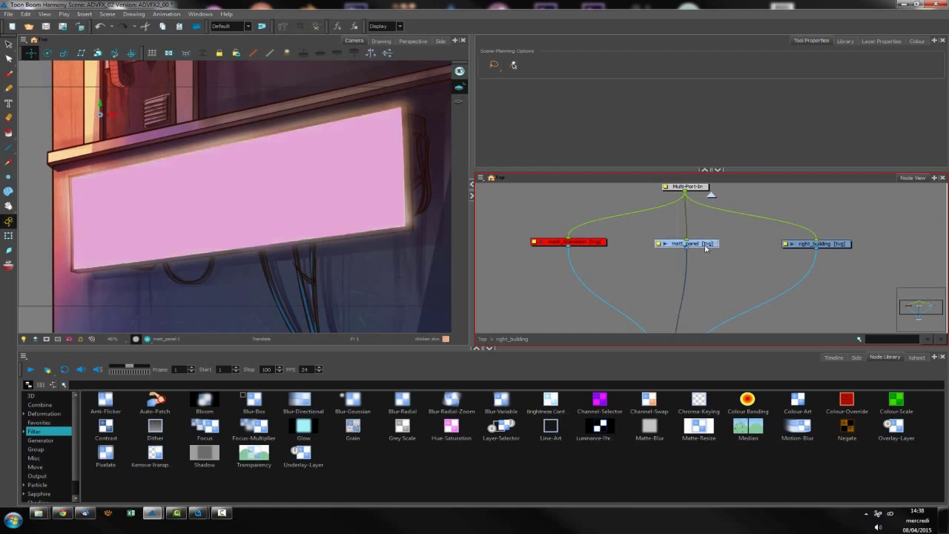
pyautogui.press('d')
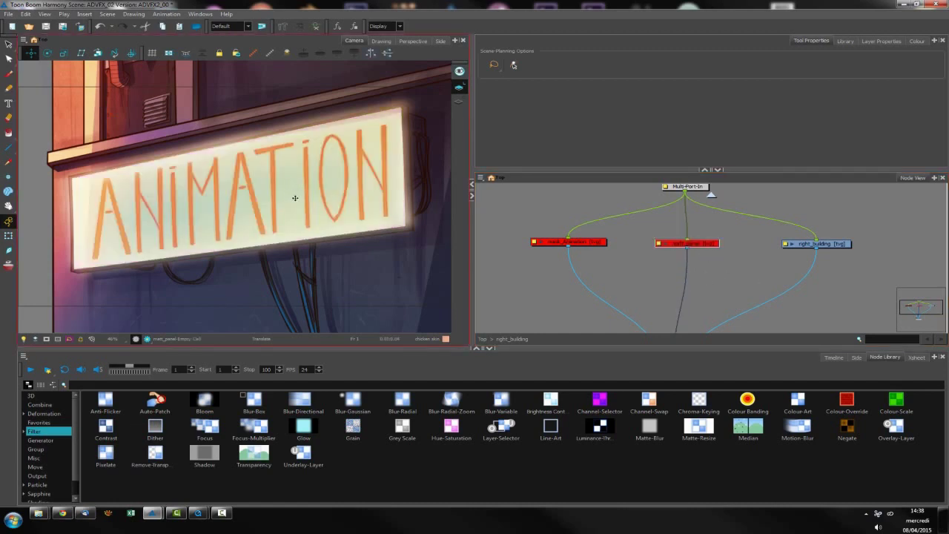
pyautogui.click(829, 249)
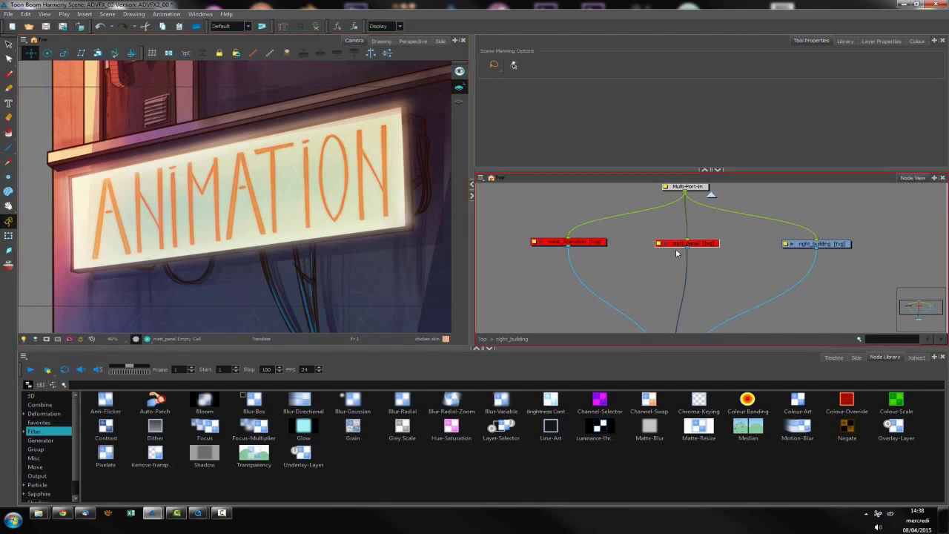
pyautogui.press('d')
pyautogui.press('d')
# - Enable mask_Animation to examine its drawing at frame 8 of the timeline, and disable it again
pyautogui.click(833, 357)
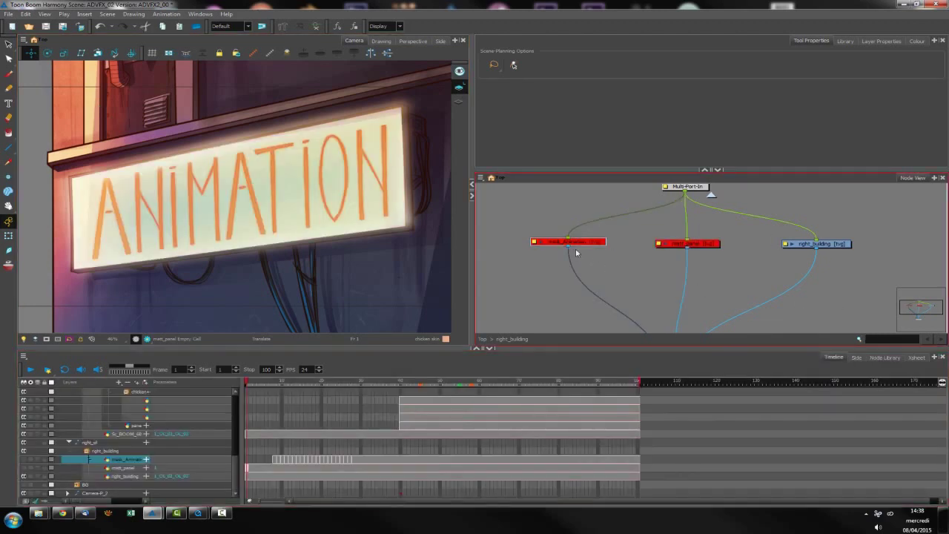
pyautogui.press('d')
pyautogui.click(340, 379)
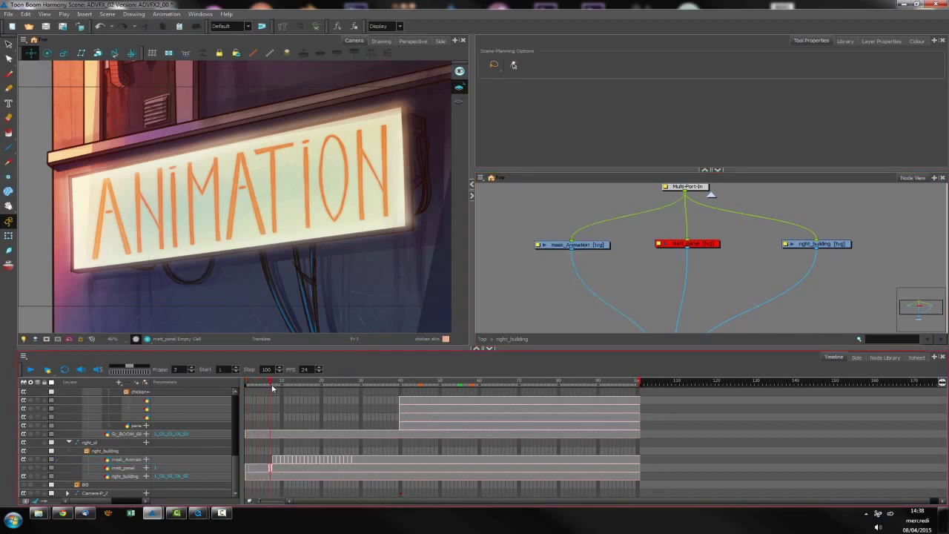
pyautogui.moveTo(275, 387)
pyautogui.mouseDown()
pyautogui.moveTo(361, 381)
pyautogui.moveTo(275, 380)
pyautogui.mouseUp()
pyautogui.click(651, 274)
pyautogui.click(592, 245)
pyautogui.press('d')
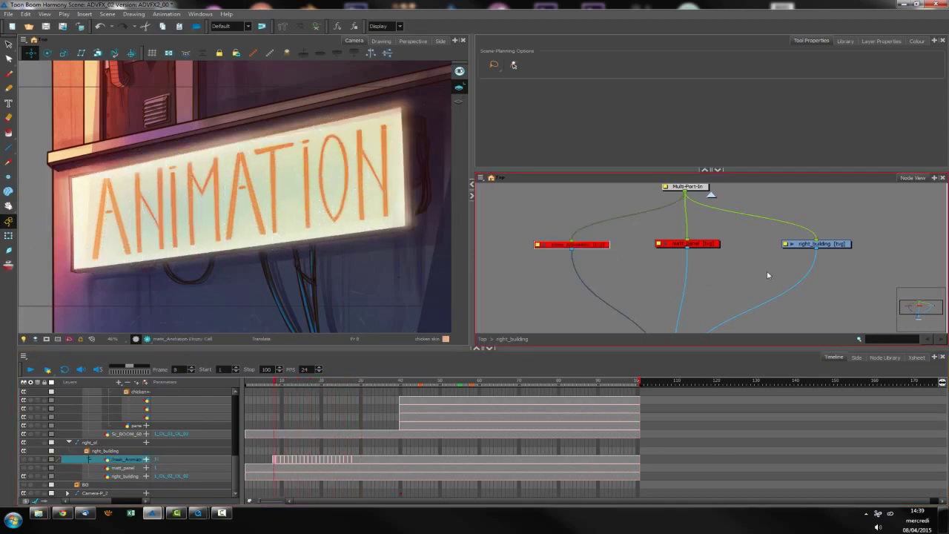
# - Add a Chroma-Keying node from the Filter nodes and connect the right_building drawing through it to the composite
pyautogui.click(767, 275)
pyautogui.moveTo(845, 247); pyautogui.dragTo(840, 247)
pyautogui.click(709, 246)
pyautogui.moveTo(672, 284); pyautogui.dragTo(684, 273)
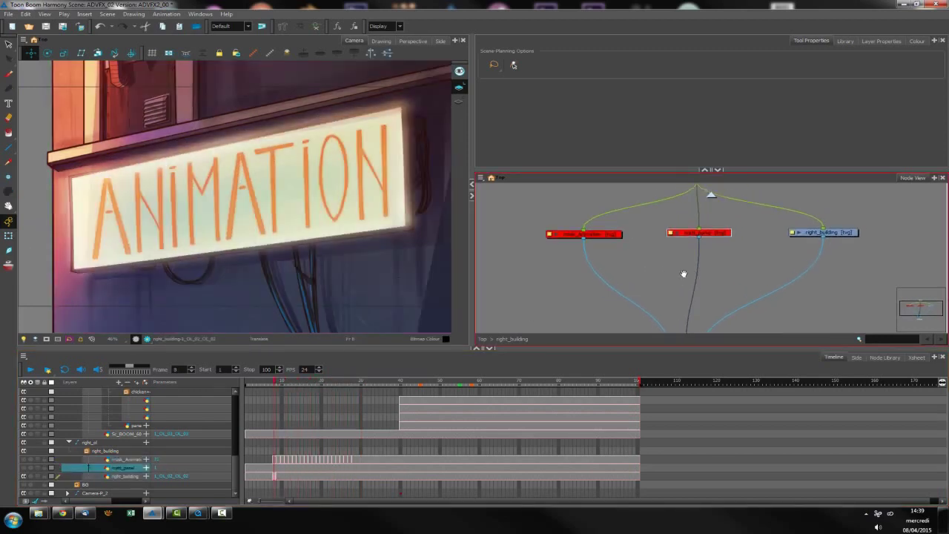
pyautogui.click(884, 358)
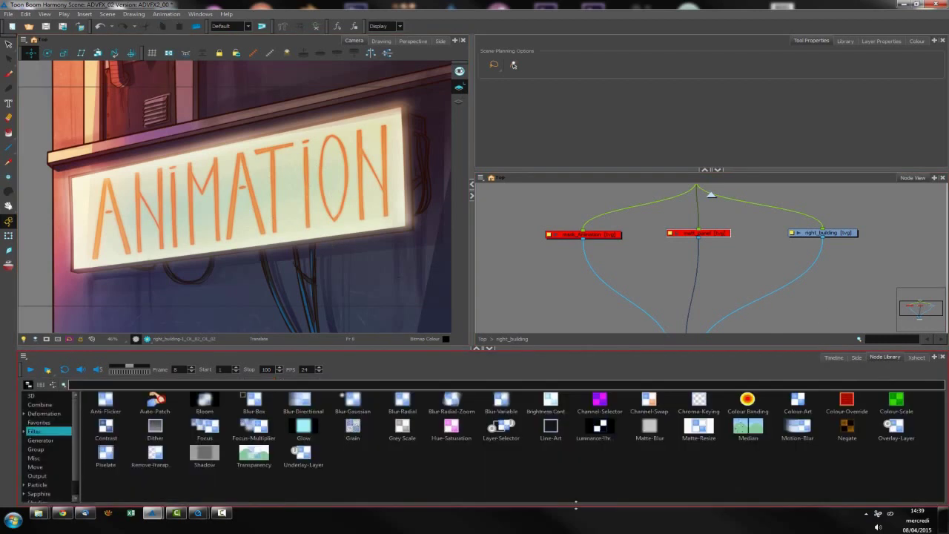
pyautogui.moveTo(699, 404); pyautogui.dragTo(755, 276)
pyautogui.moveTo(823, 238); pyautogui.dragTo(720, 226)
pyautogui.moveTo(777, 218); pyautogui.dragTo(752, 313)
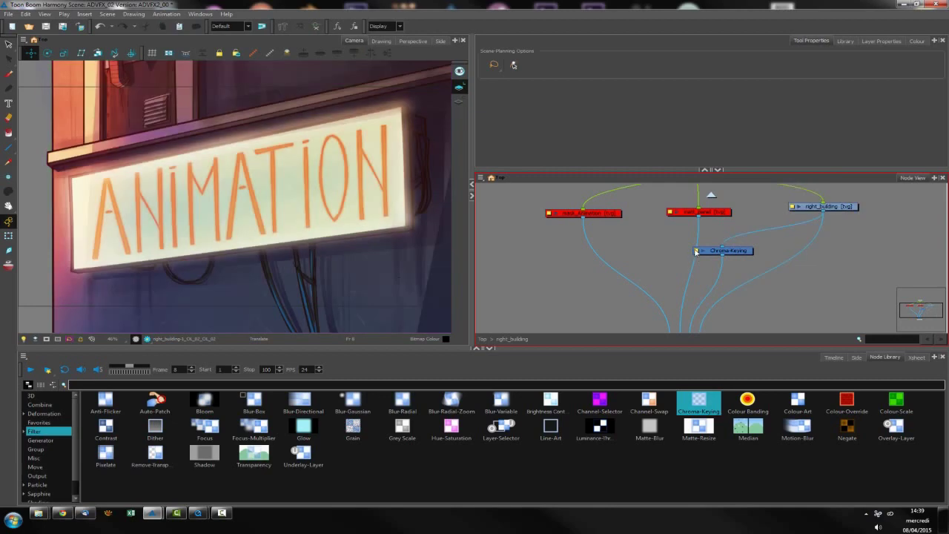
# - Set the Chroma-Keying colour to the sign's pale green (204, 221, 184) by sampling it from the panel
pyautogui.click(696, 250)
pyautogui.click(766, 163)
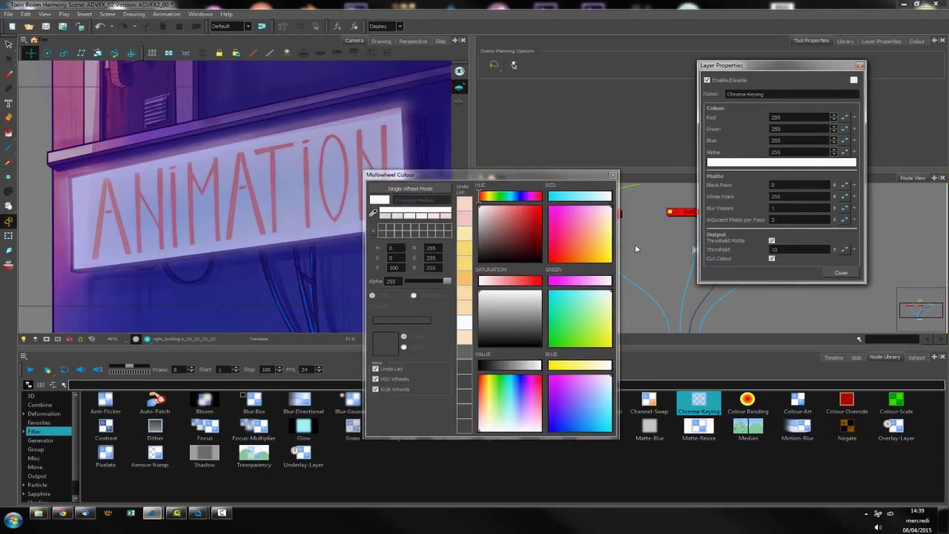
pyautogui.click(372, 213)
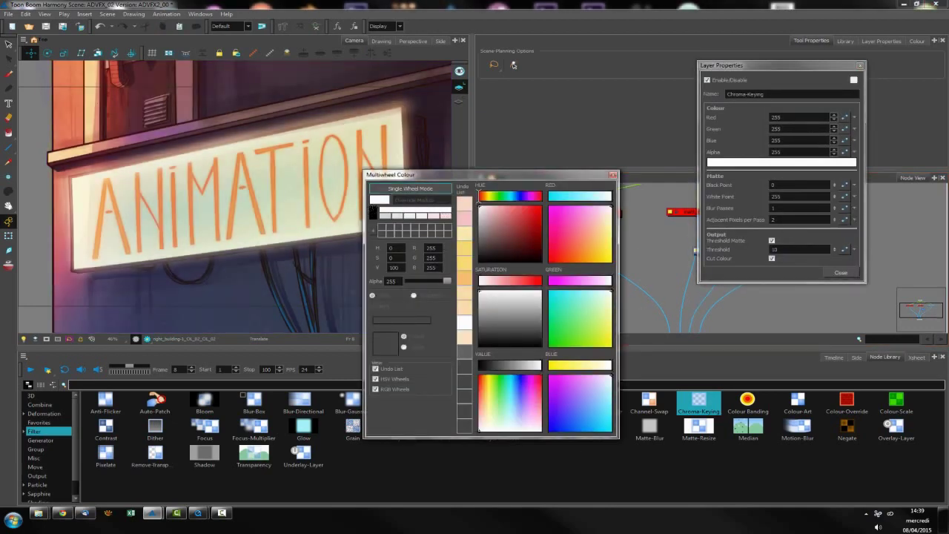
pyautogui.click(303, 202)
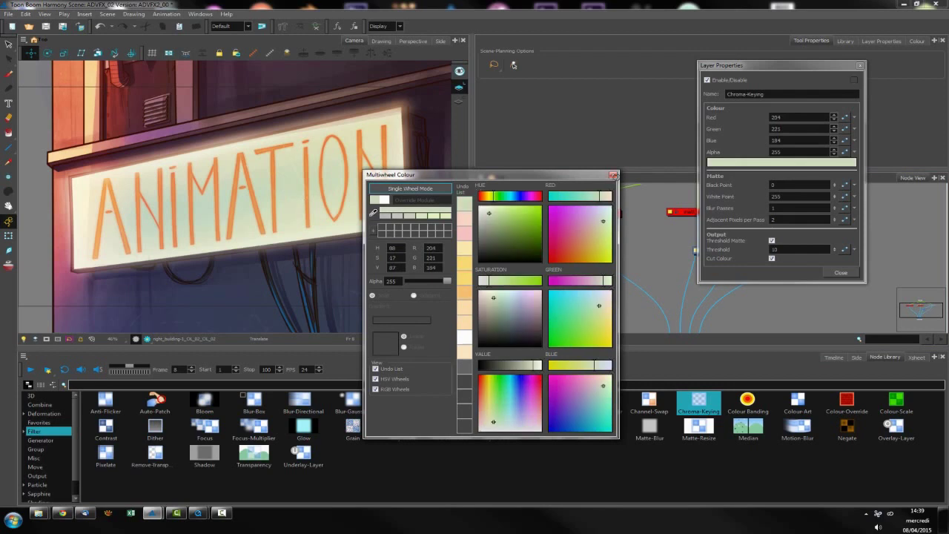
pyautogui.click(613, 175)
pyautogui.click(840, 273)
# - Disconnect right_building's direct link to the composite and preview the keyed result in the camera's render view
pyautogui.moveTo(758, 273); pyautogui.dragTo(787, 278)
pyautogui.click(147, 339)
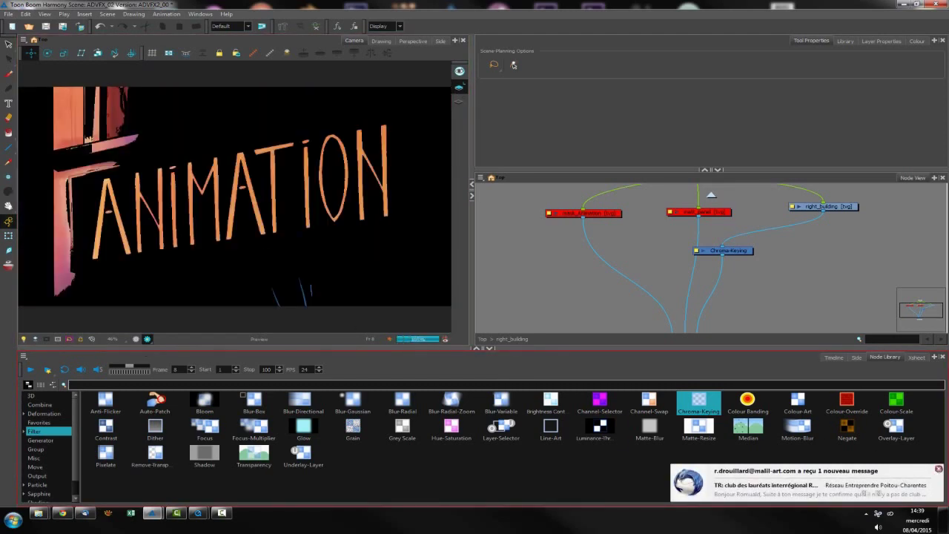
pyautogui.click(938, 469)
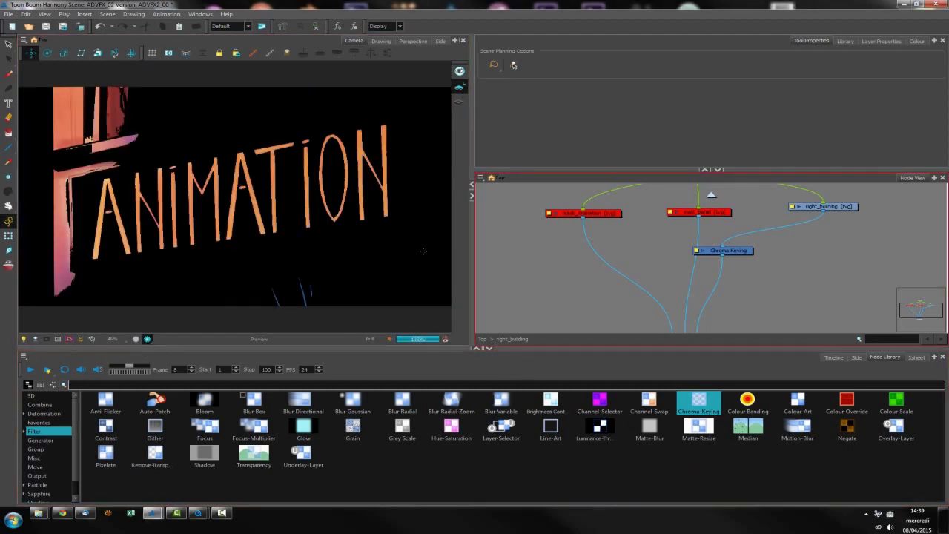
pyautogui.click(280, 223)
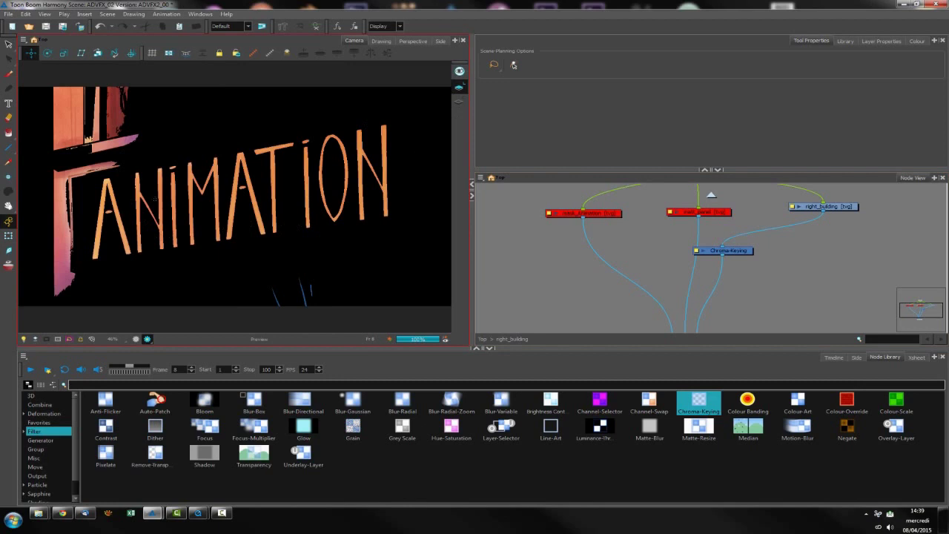
# - Disable and re-enable the Chroma-Keying node to compare the rendered sign with and without the key
pyautogui.click(743, 254)
pyautogui.press('d')
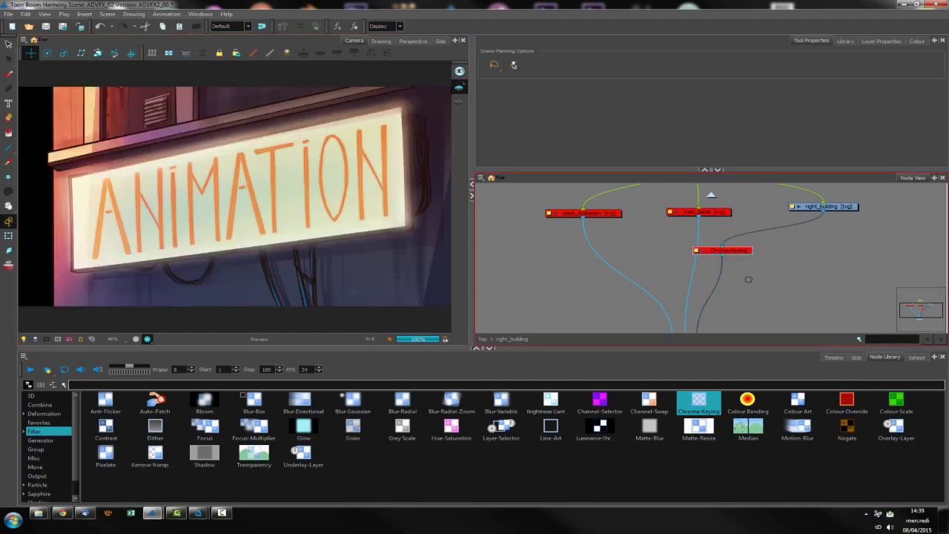
pyautogui.press('a')
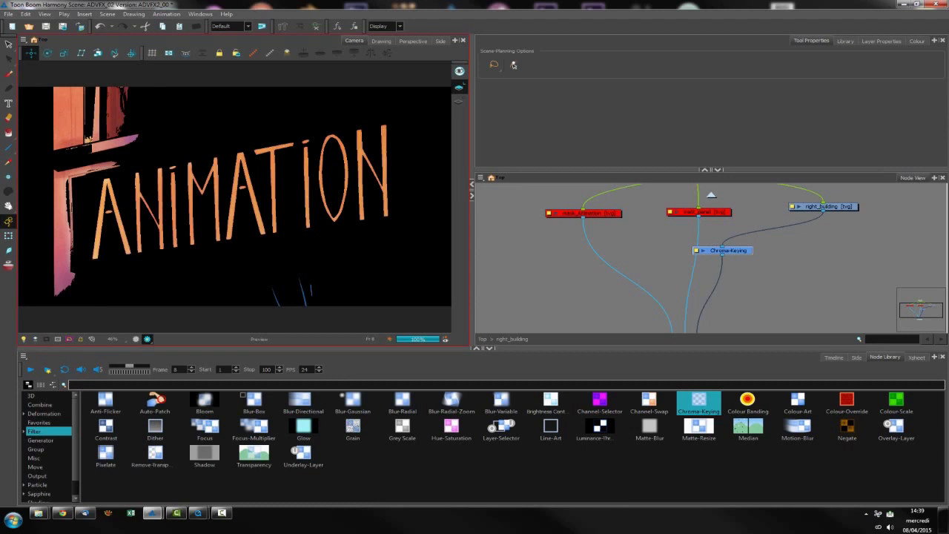
pyautogui.moveTo(72, 142); pyautogui.dragTo(93, 152)
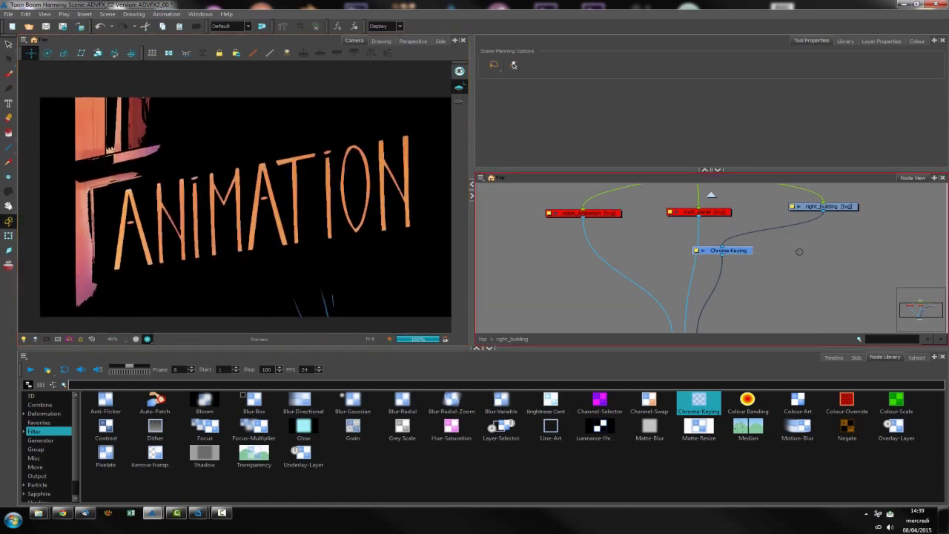
# - Move the Chroma-Keying node back between the drawings and the composite, and reconnect right_building directly to the composite
pyautogui.click(792, 281)
pyautogui.moveTo(729, 251); pyautogui.dragTo(739, 245)
pyautogui.scroll(-3, 823, 226)
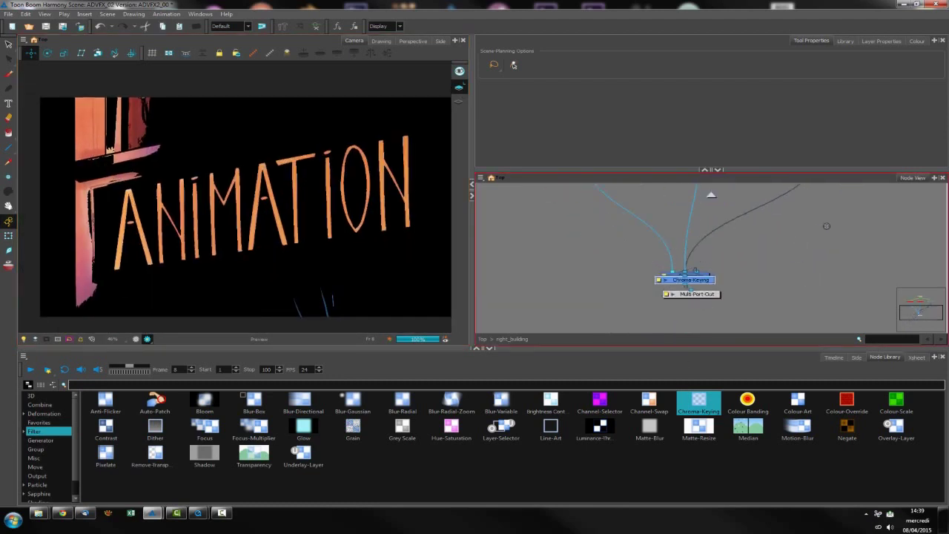
pyautogui.scroll(5, 826, 227)
pyautogui.scroll(-1, 775, 275)
pyautogui.scroll(1, 749, 259)
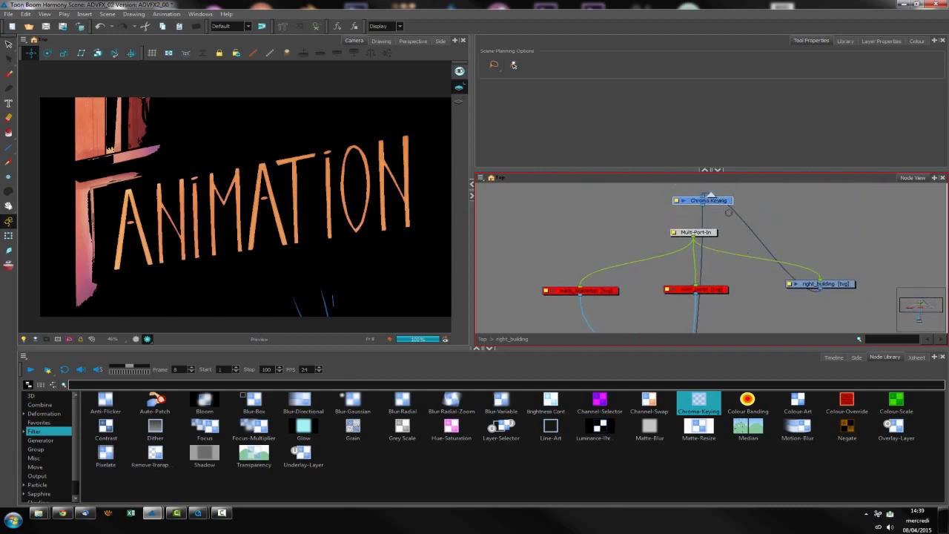
pyautogui.moveTo(721, 199); pyautogui.dragTo(746, 319)
pyautogui.moveTo(824, 306); pyautogui.dragTo(664, 321)
pyautogui.click(793, 285)
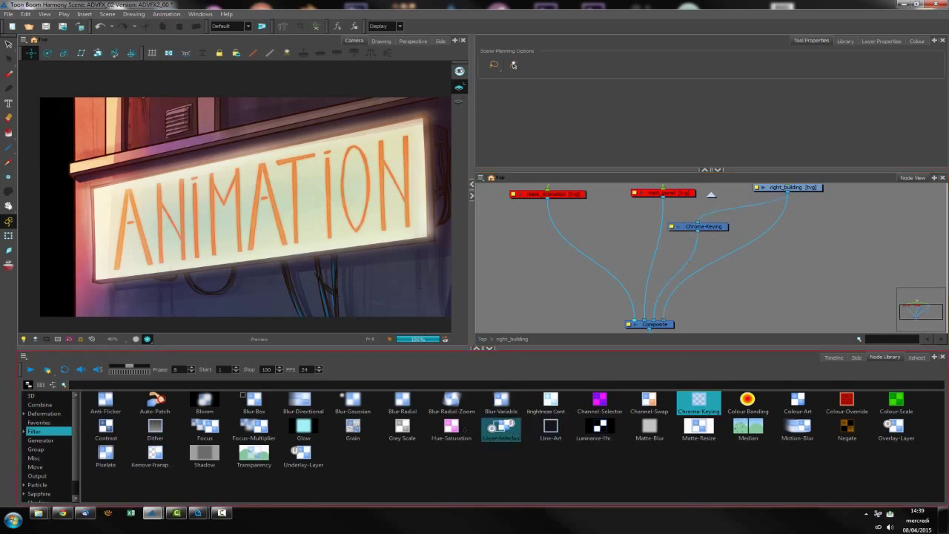
# - Insert a Cutter node between Chroma-Keying and the composite, with matt_panel enabled as its matte and ordered behind the cut result
pyautogui.click(39, 404)
pyautogui.moveTo(254, 403); pyautogui.dragTo(626, 243)
pyautogui.moveTo(666, 194); pyautogui.dragTo(657, 198)
pyautogui.press('a')
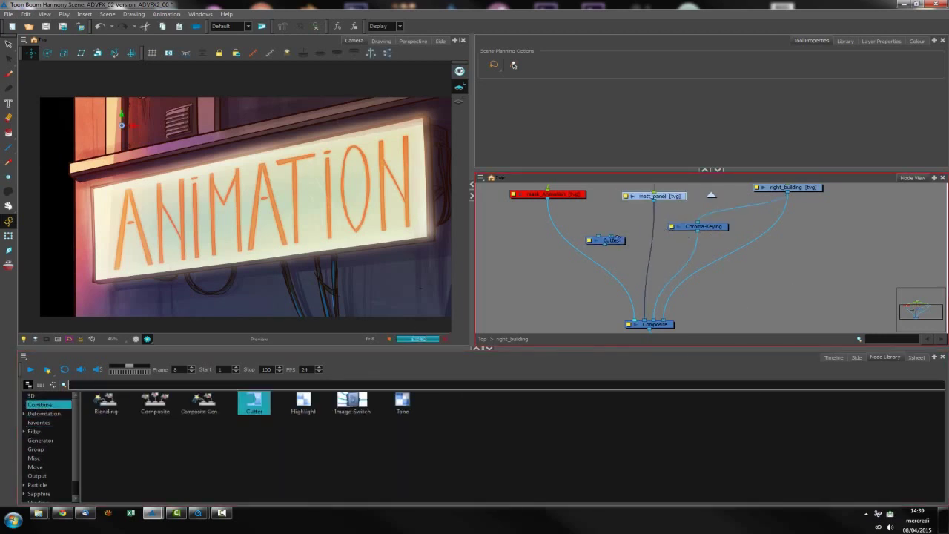
pyautogui.moveTo(606, 240); pyautogui.dragTo(654, 200)
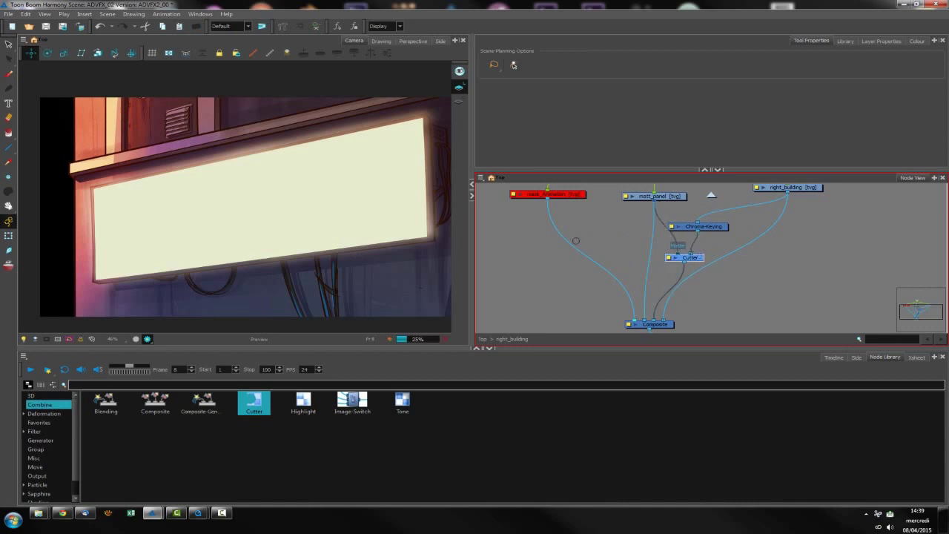
pyautogui.moveTo(644, 319); pyautogui.dragTo(655, 319)
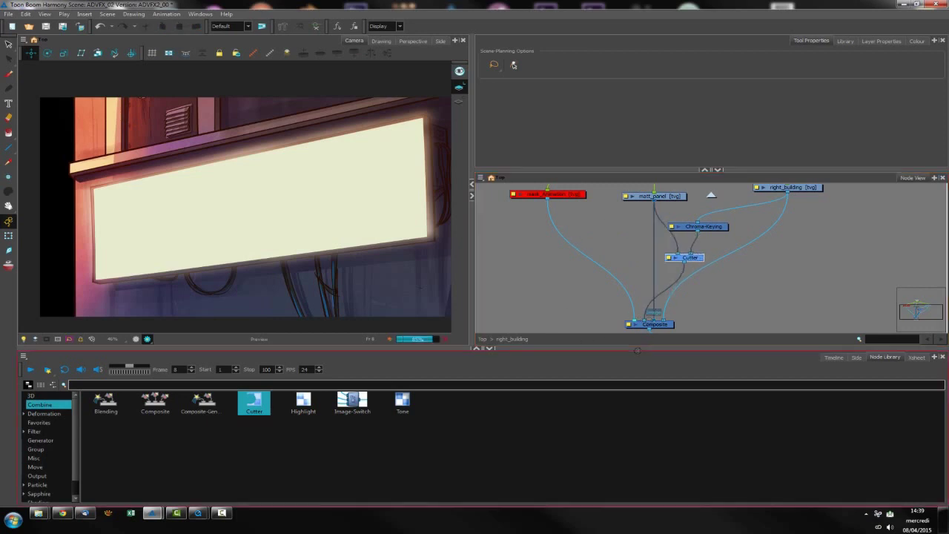
pyautogui.click(726, 273)
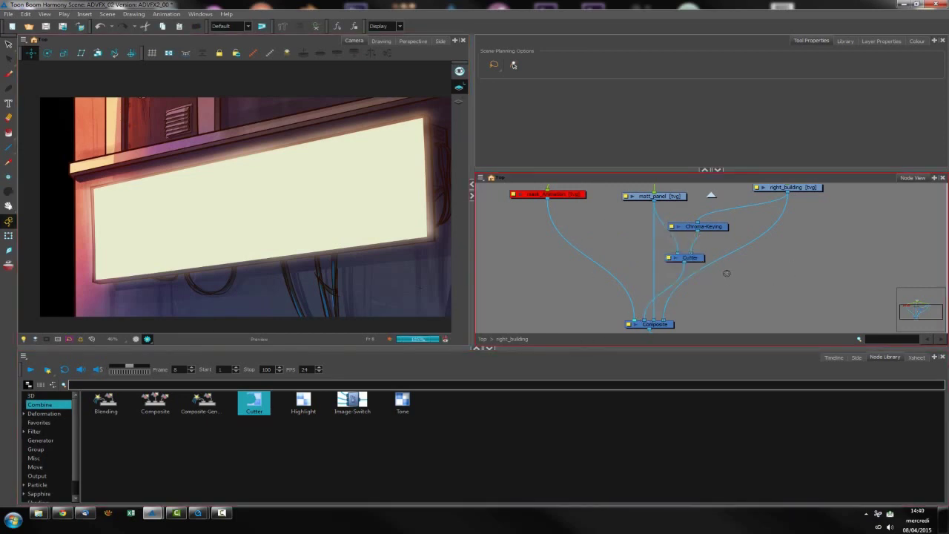
# - Invert the Cutter so that the keyed lettering is kept inside the panel matte
pyautogui.click(668, 257)
pyautogui.click(733, 104)
pyautogui.click(775, 115)
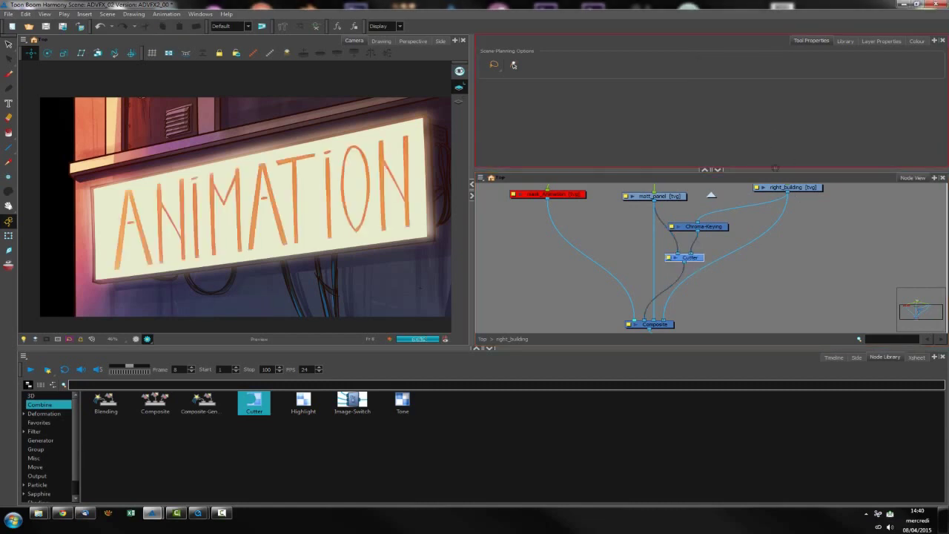
pyautogui.click(698, 313)
# - Check the cut lettering over the panel alone by unplugging right_building from the composite, and reconnect it
pyautogui.moveTo(666, 319); pyautogui.dragTo(618, 291)
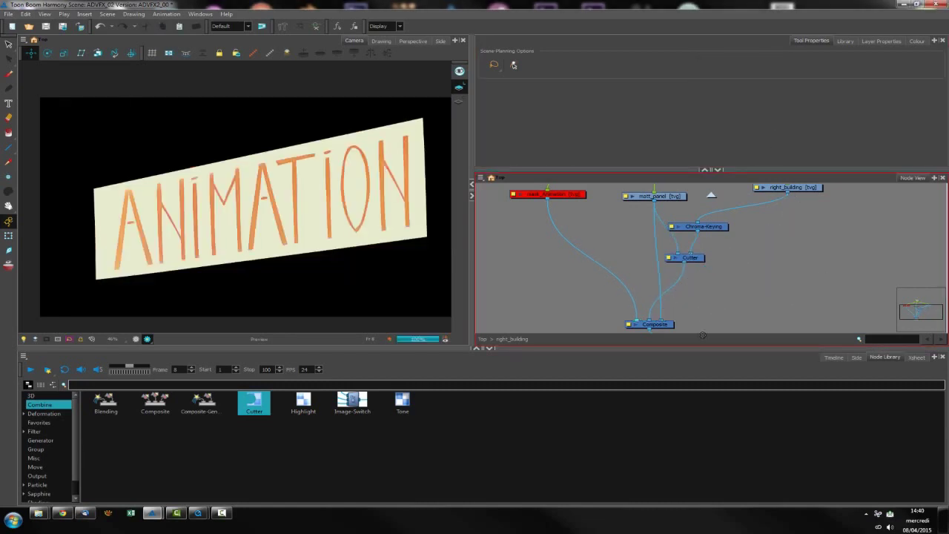
pyautogui.click(666, 197)
pyautogui.press('d')
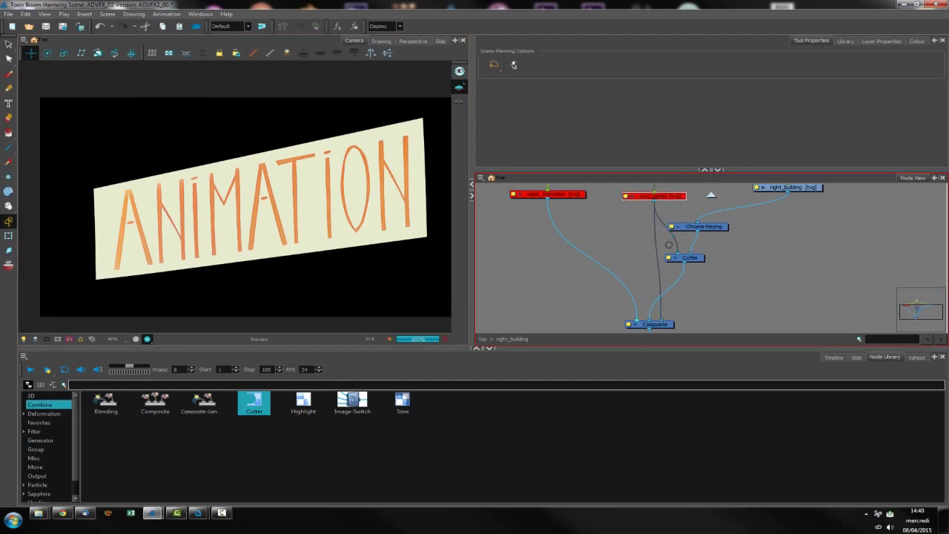
pyautogui.press('a')
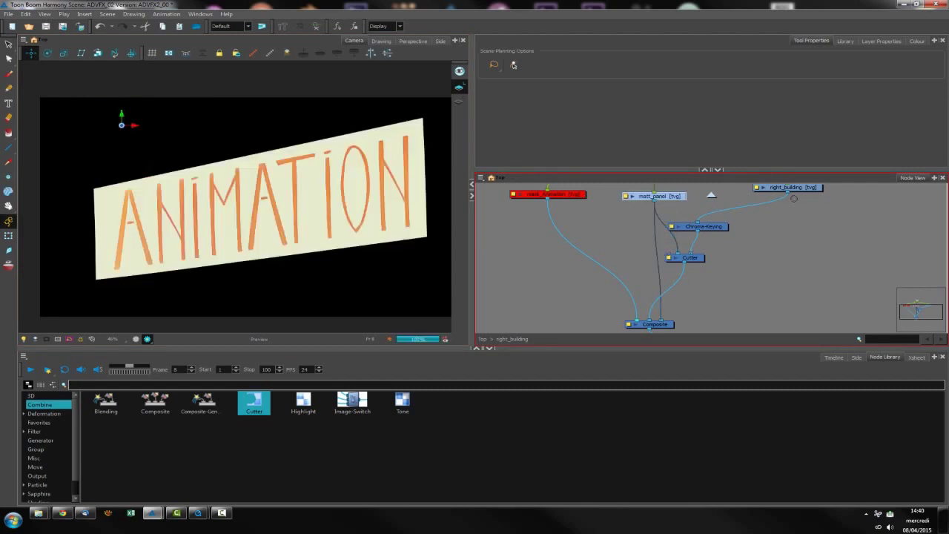
pyautogui.moveTo(787, 191); pyautogui.dragTo(663, 315)
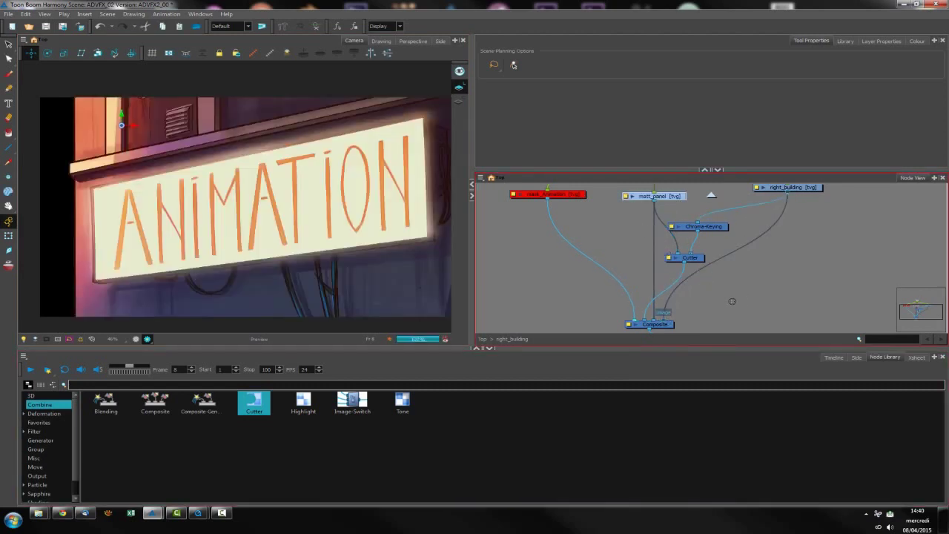
pyautogui.click(732, 301)
# - Rearrange the Chroma-Keying, Cutter and matt_panel nodes to tidy the network
pyautogui.moveTo(732, 217); pyautogui.dragTo(623, 255)
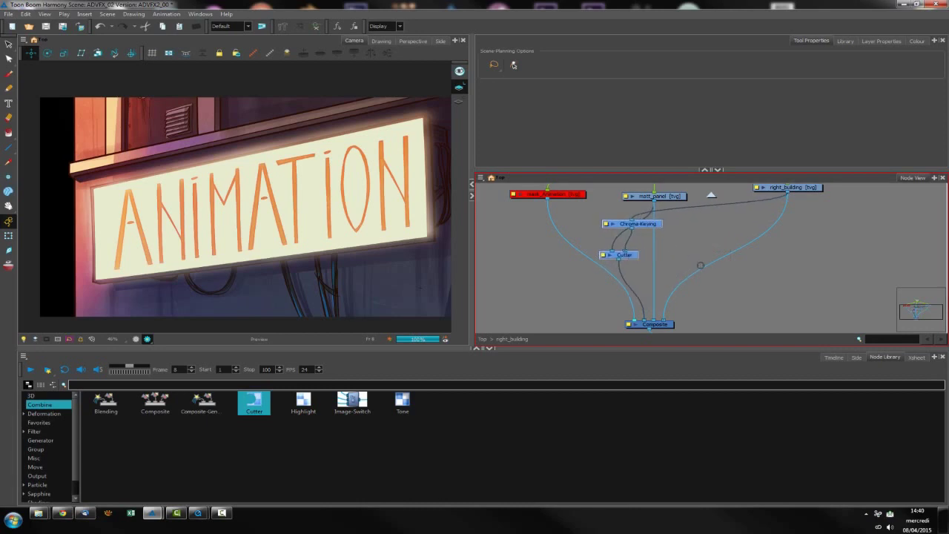
pyautogui.moveTo(686, 242); pyautogui.dragTo(689, 254)
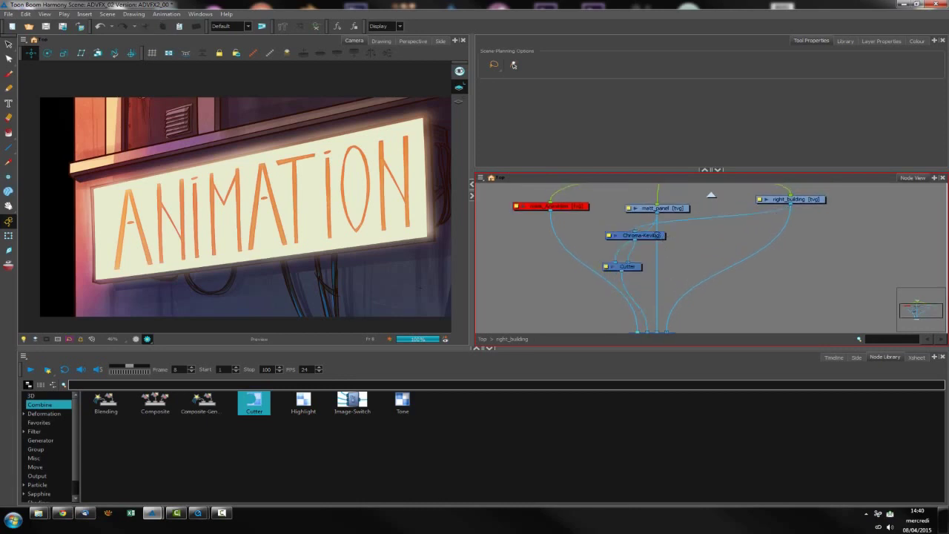
pyautogui.moveTo(656, 235); pyautogui.dragTo(650, 198)
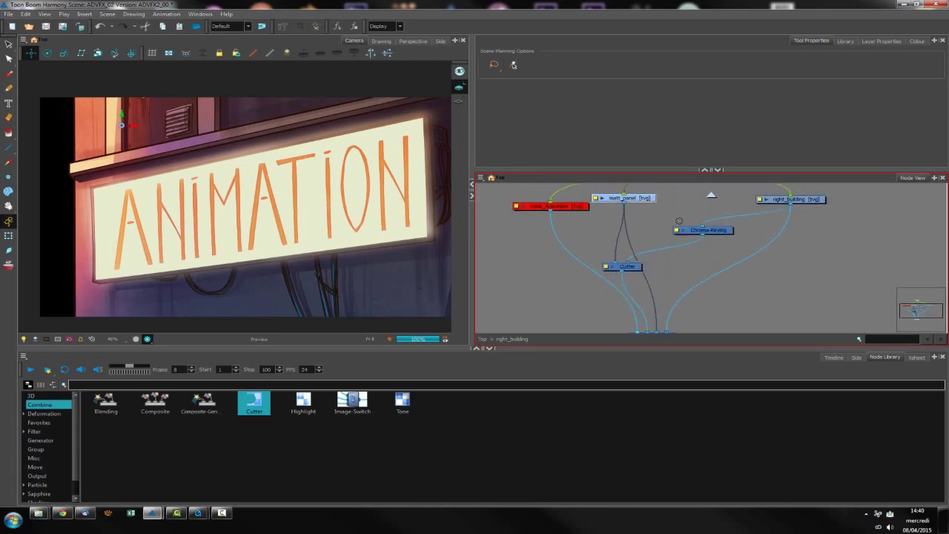
pyautogui.scroll(-3, 660, 282)
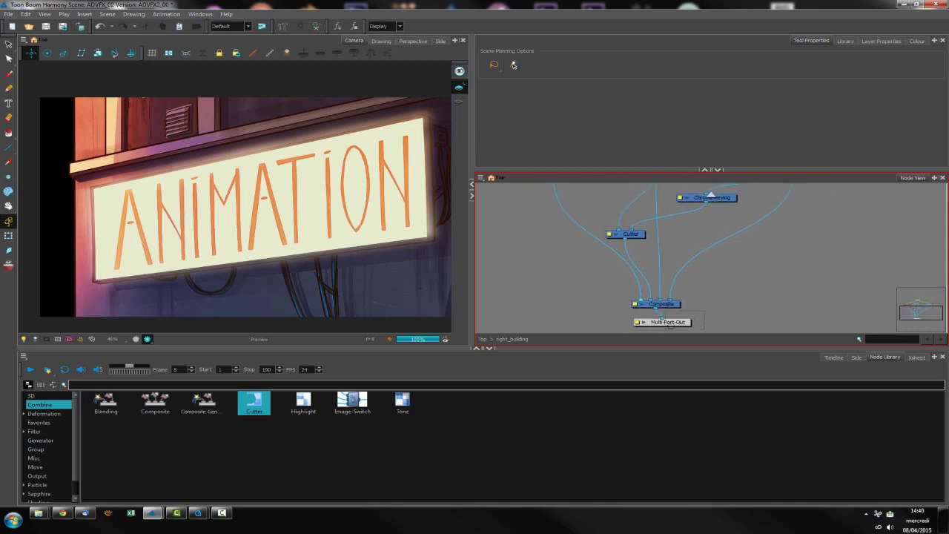
pyautogui.scroll(-5, 679, 334)
pyautogui.scroll(3, 687, 281)
pyautogui.moveTo(682, 277); pyautogui.dragTo(702, 318)
pyautogui.moveTo(699, 193); pyautogui.dragTo(727, 293)
# - Enable mask_Animation and use it as the matte of a duplicated Cutter inserted between the first Cutter and the composite
pyautogui.moveTo(593, 245); pyautogui.dragTo(583, 244)
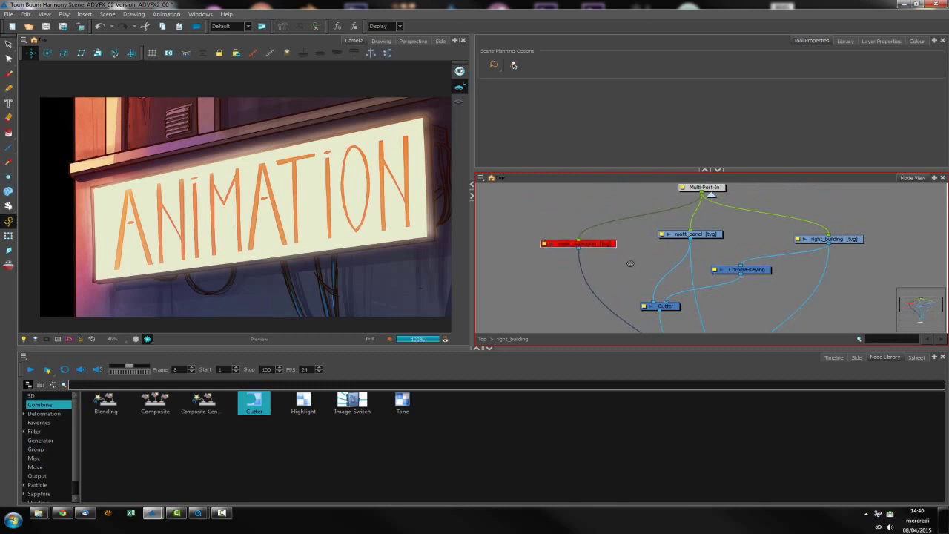
pyautogui.press('a')
pyautogui.hotkey('ctrl', 'z')
pyautogui.hotkey('ctrl', 'z')
pyautogui.hotkey('ctrl', 'z')
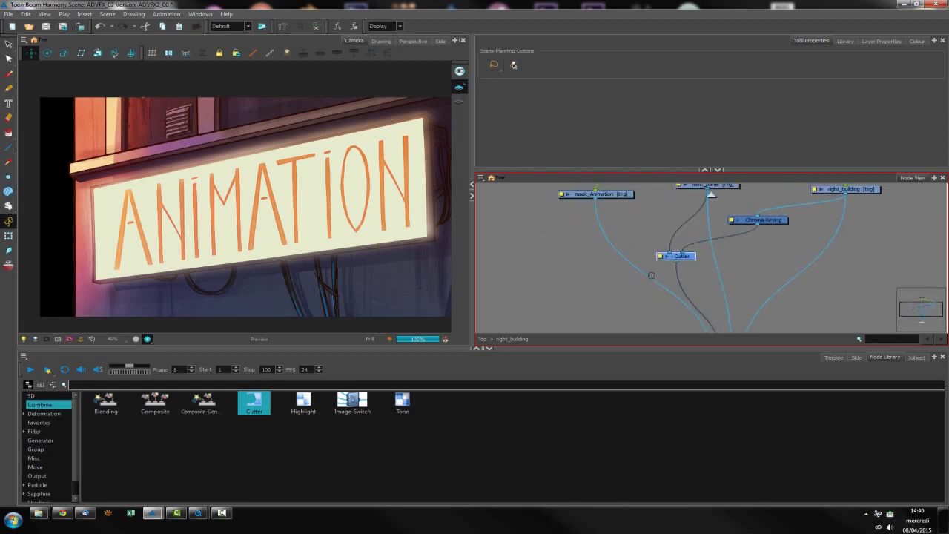
pyautogui.hotkey('ctrl', 'z')
pyautogui.hotkey('ctrl', 'z')
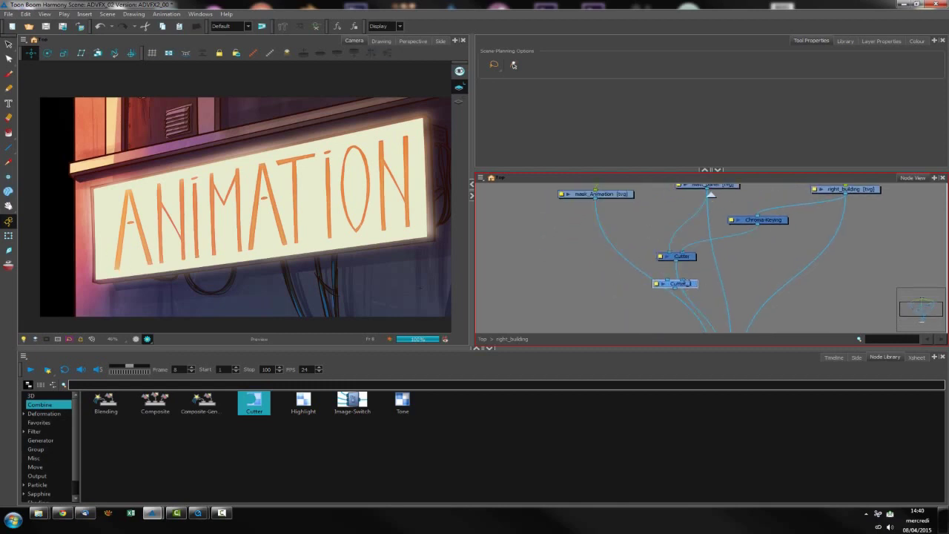
pyautogui.moveTo(641, 273); pyautogui.dragTo(615, 302)
pyautogui.hotkey('ctrl', 'z')
# - Scrub the timeline from frame 8 to frame 28 to preview the lettering being revealed by the animated mask
pyautogui.click(834, 357)
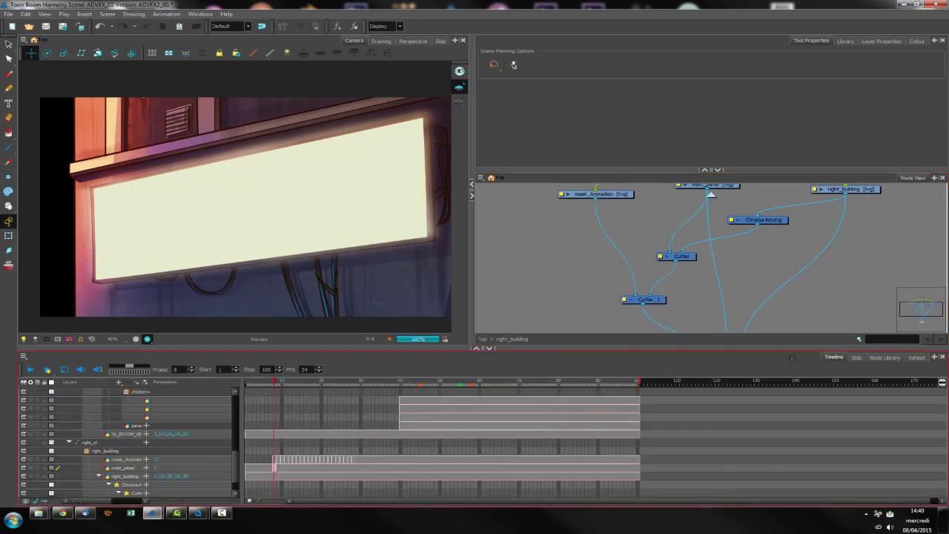
pyautogui.moveTo(282, 384); pyautogui.dragTo(353, 383)
pyautogui.click(573, 258)
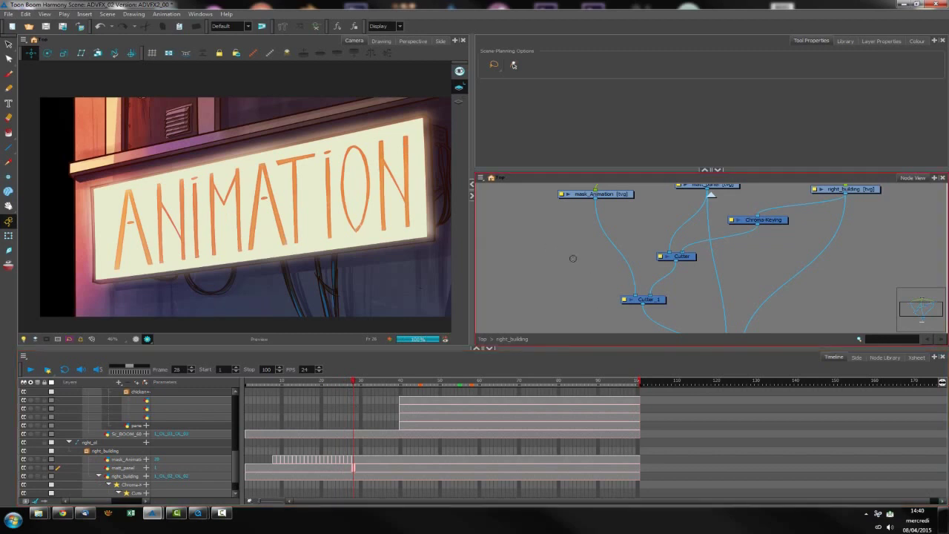
# - Go to frame 19 and examine the edges of the partly revealed letters up close
pyautogui.moveTo(621, 194); pyautogui.dragTo(613, 203)
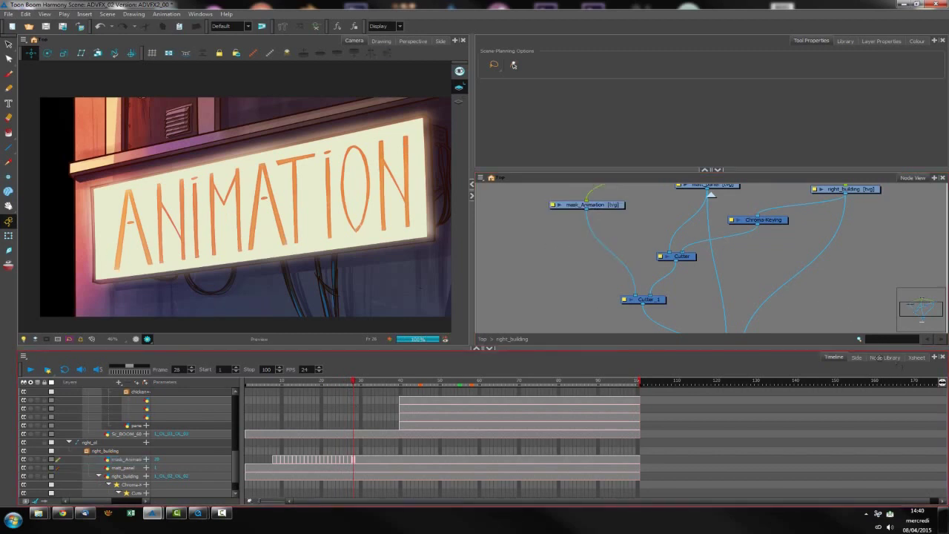
pyautogui.click(885, 356)
pyautogui.scroll(-2, 46, 445)
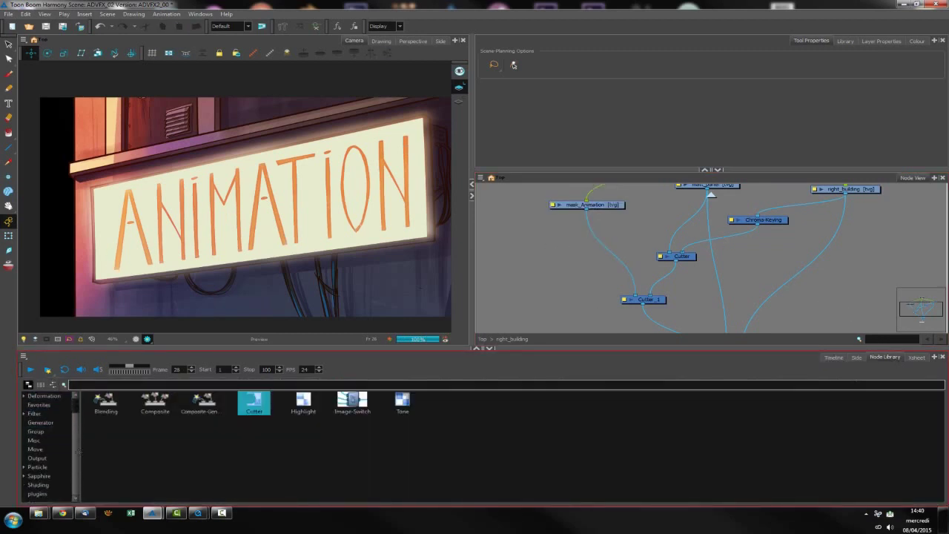
pyautogui.click(307, 250)
pyautogui.click(790, 349)
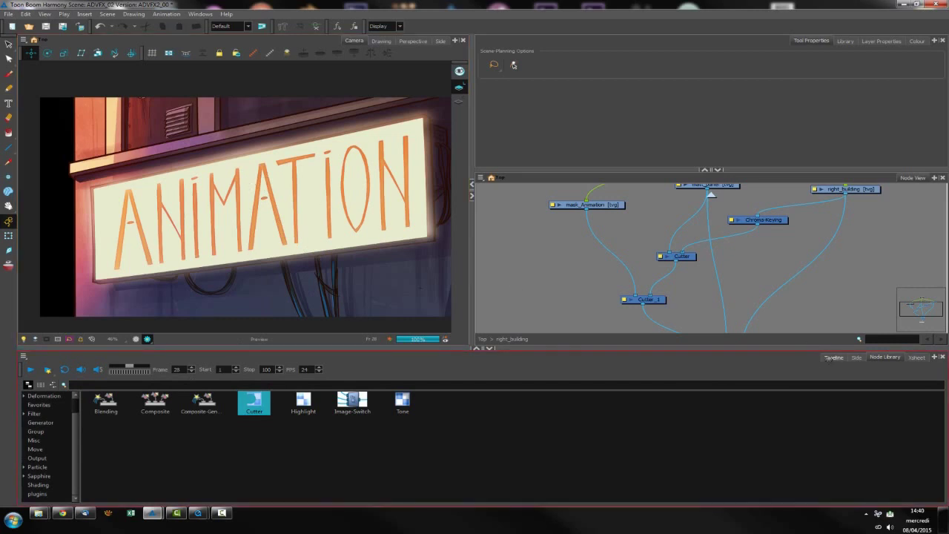
pyautogui.click(833, 357)
pyautogui.click(319, 381)
pyautogui.scroll(5, 215, 197)
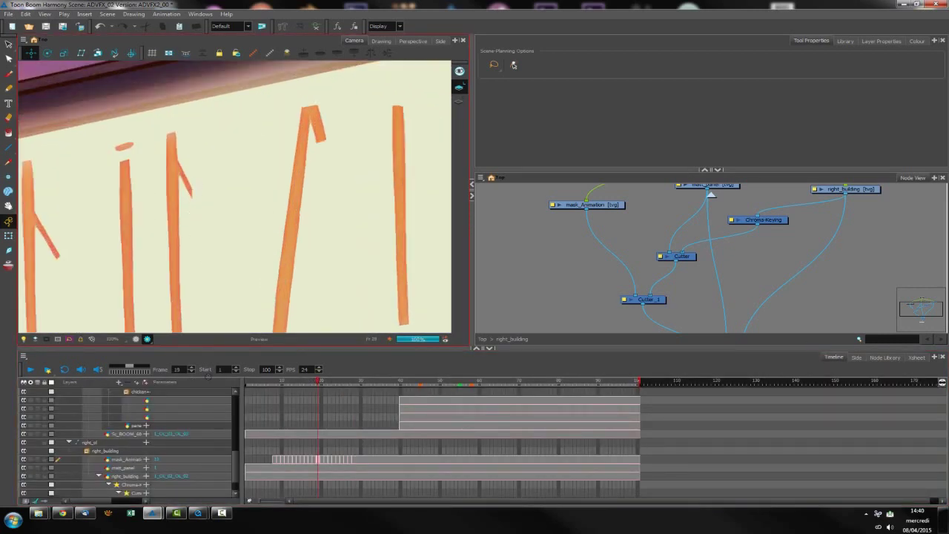
pyautogui.click(209, 377)
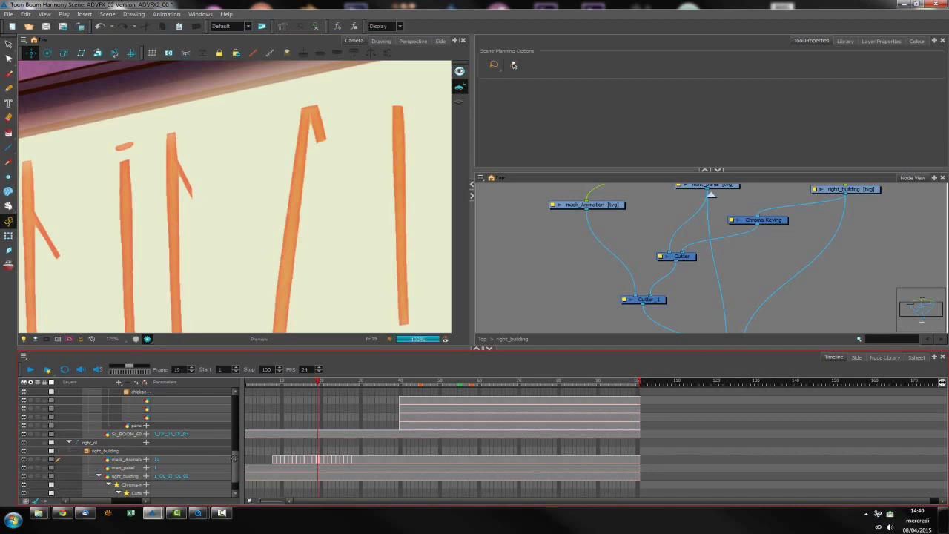
# - Add a Sapphire S_WarpBubble node between mask_Animation and the second Cutter
pyautogui.click(884, 357)
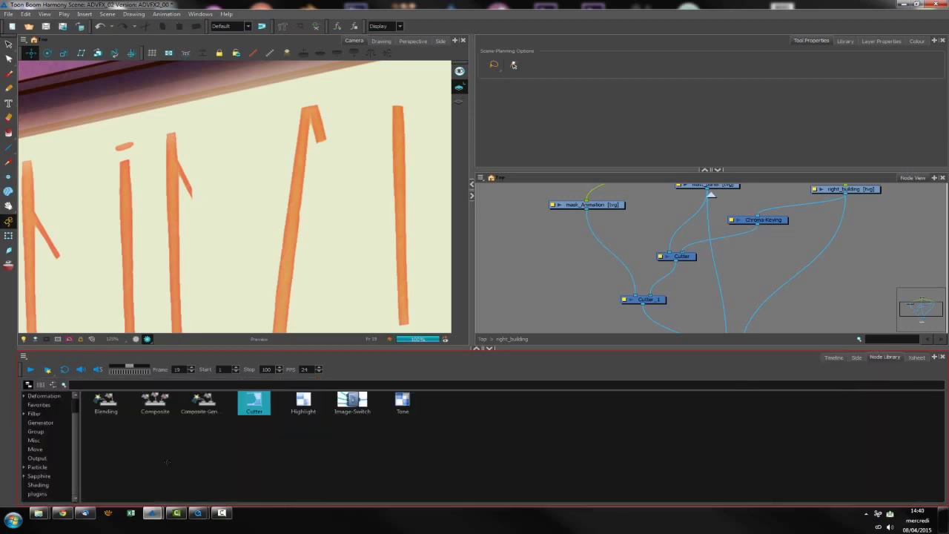
pyautogui.click(39, 475)
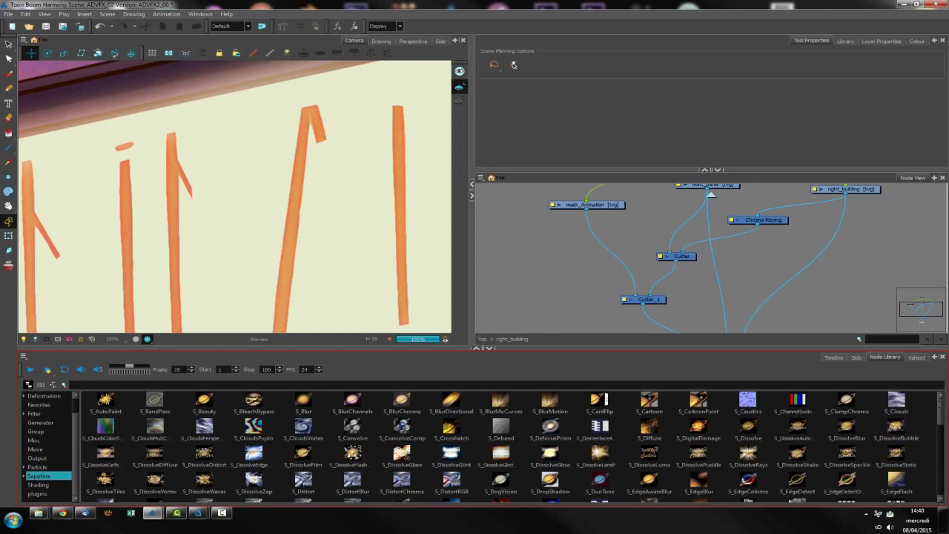
pyautogui.scroll(-2, 496, 445)
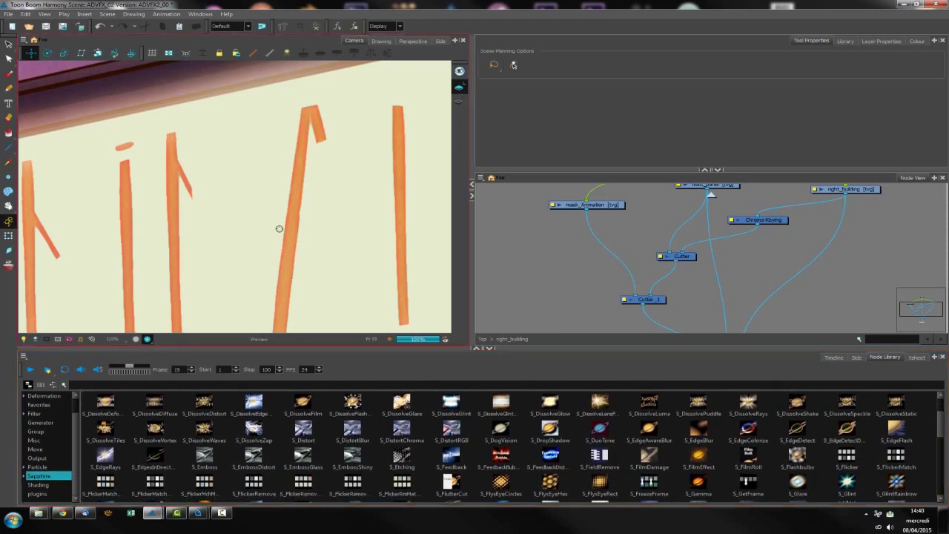
pyautogui.click(620, 305)
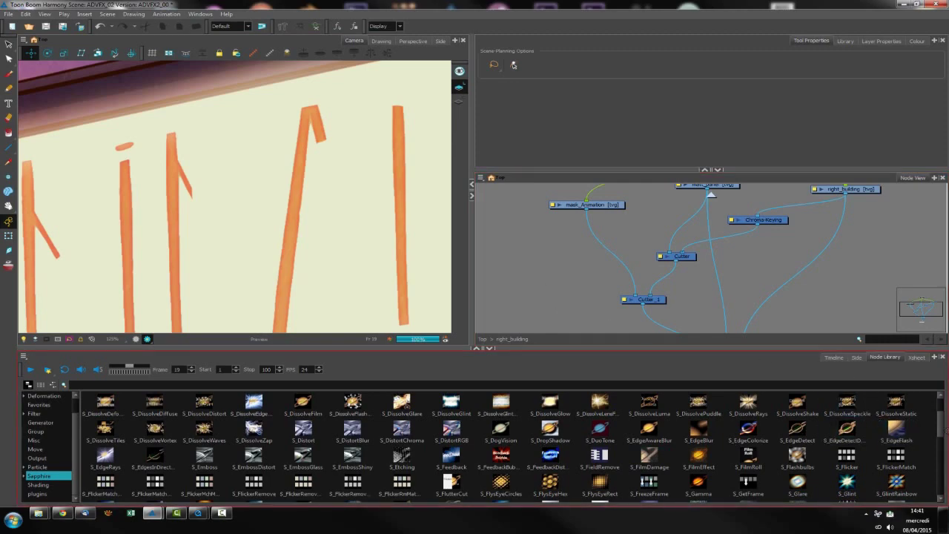
pyautogui.moveTo(941, 422); pyautogui.dragTo(942, 501)
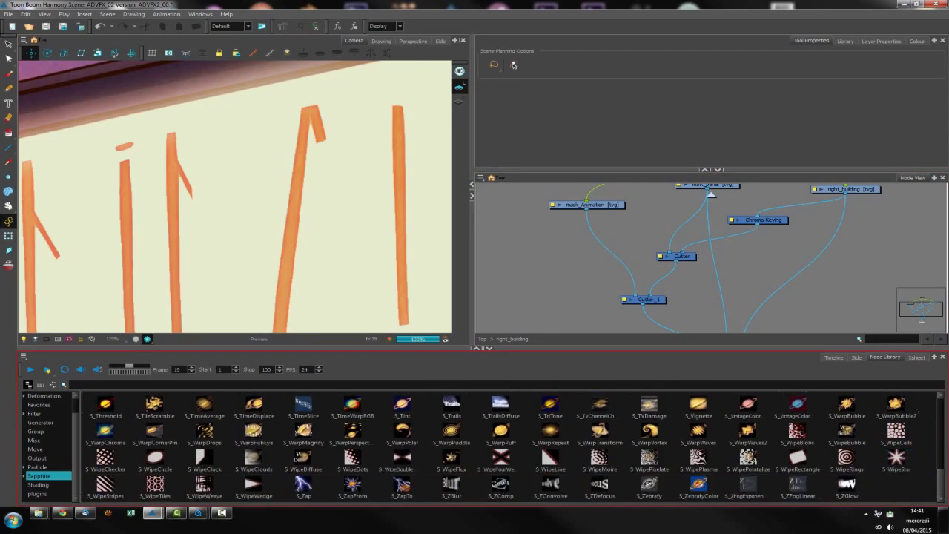
pyautogui.moveTo(846, 404); pyautogui.dragTo(605, 243)
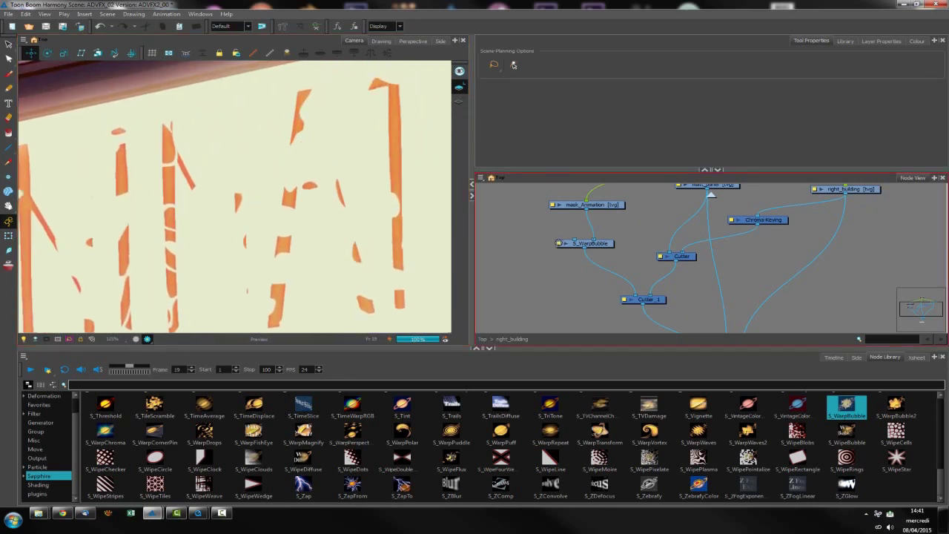
# - Set the S_WarpBubble node's Amplitude to 0.02 and Frequency to 150, and increase the Amplitude to 0.025
pyautogui.doubleClick(560, 244)
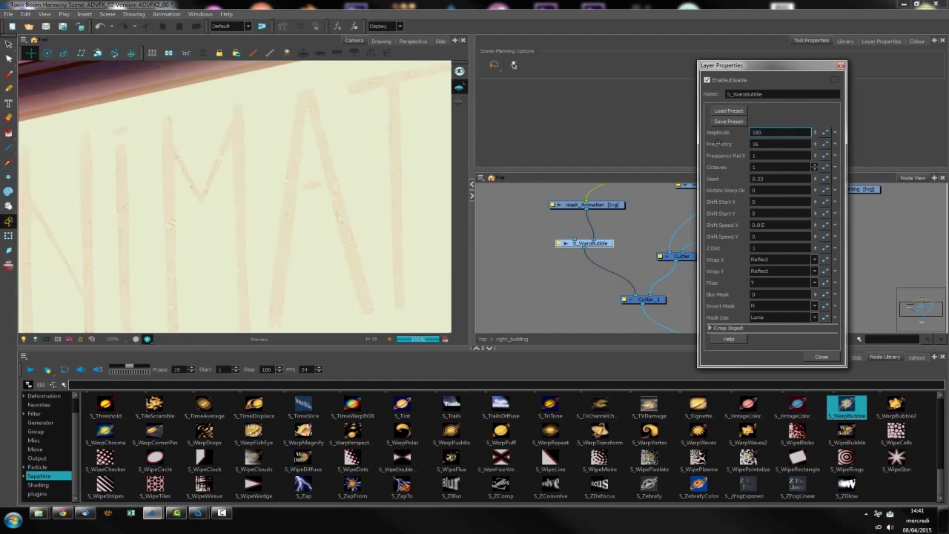
pyautogui.click(765, 146)
pyautogui.doubleClick(758, 132)
pyautogui.press('Return')
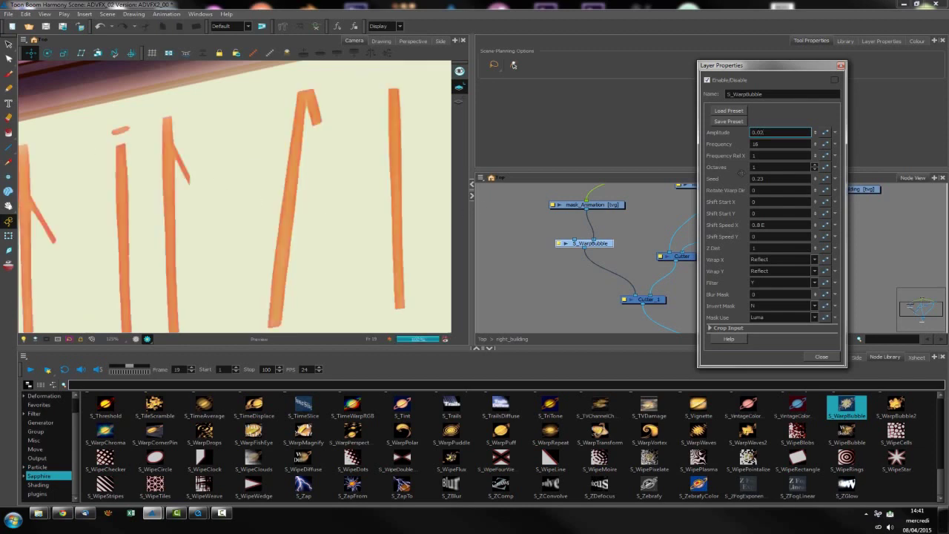
pyautogui.doubleClick(784, 145)
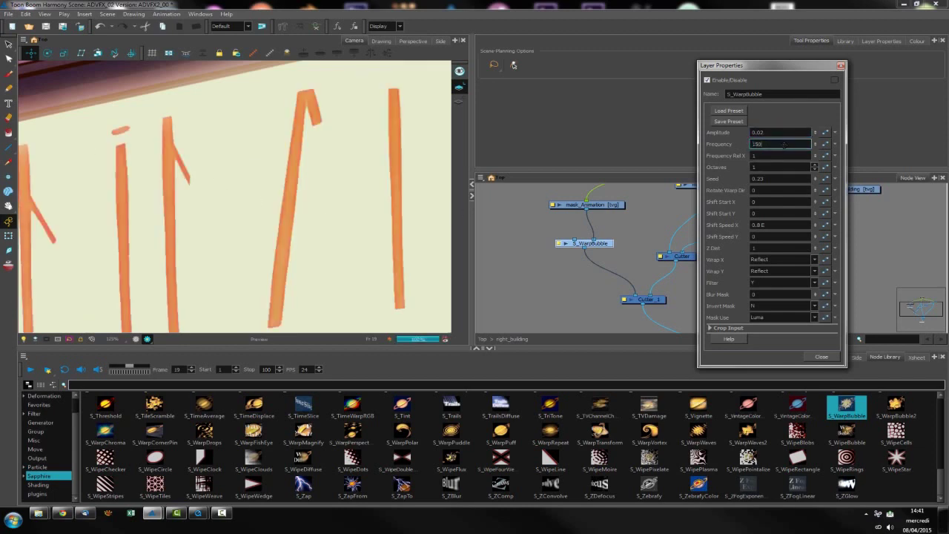
pyautogui.write('150')
pyautogui.press('Return')
pyautogui.click(773, 132)
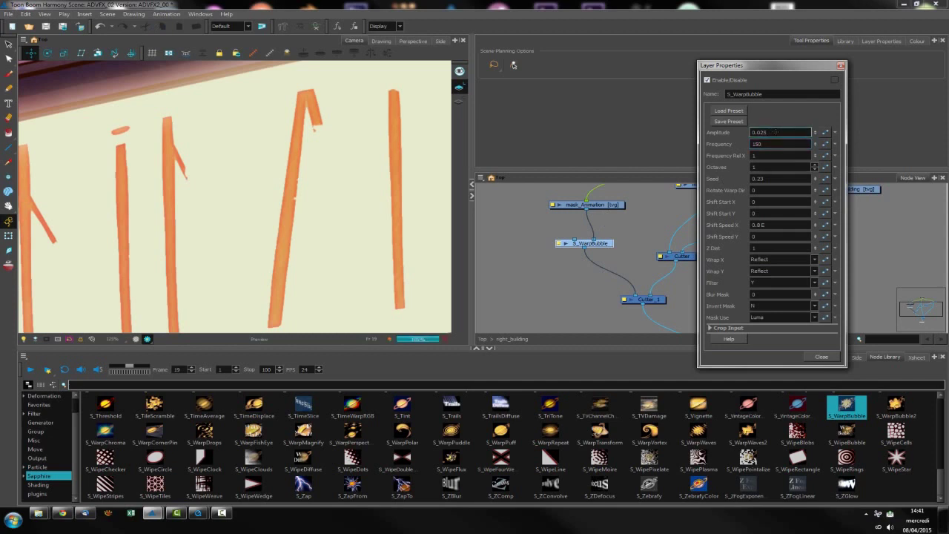
pyautogui.press('Return')
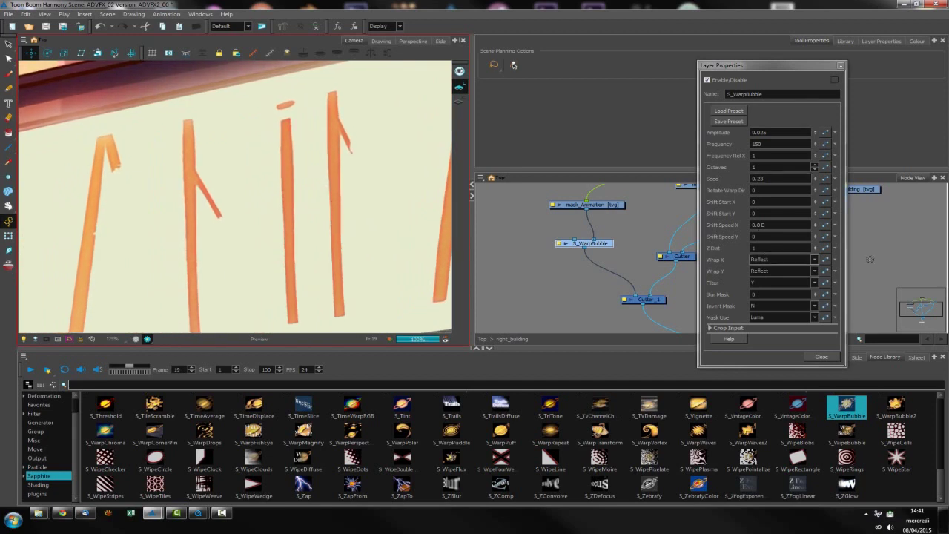
pyautogui.click(544, 294)
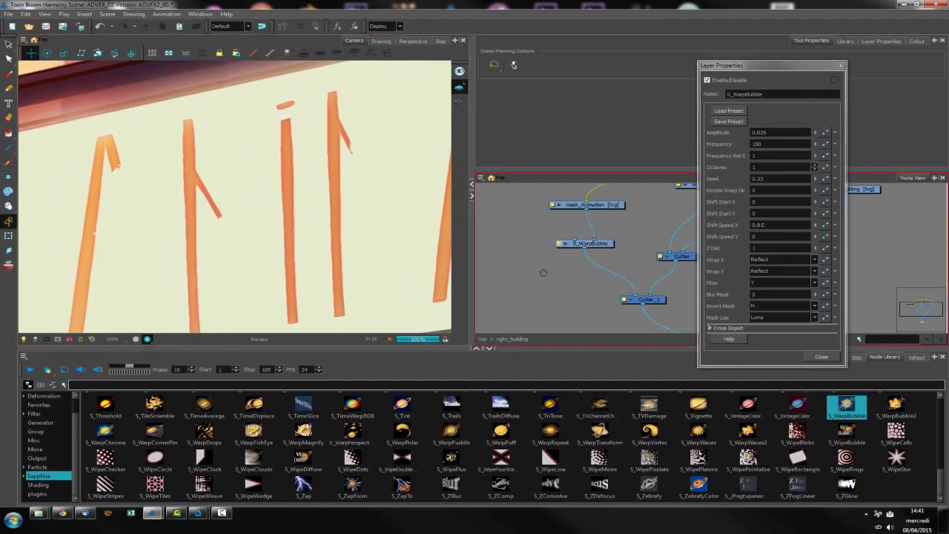
# - Change the S_WarpBubble settings to Amplitude 0.005, Frequency 200 and Frequency Rel X 5
pyautogui.click(771, 133)
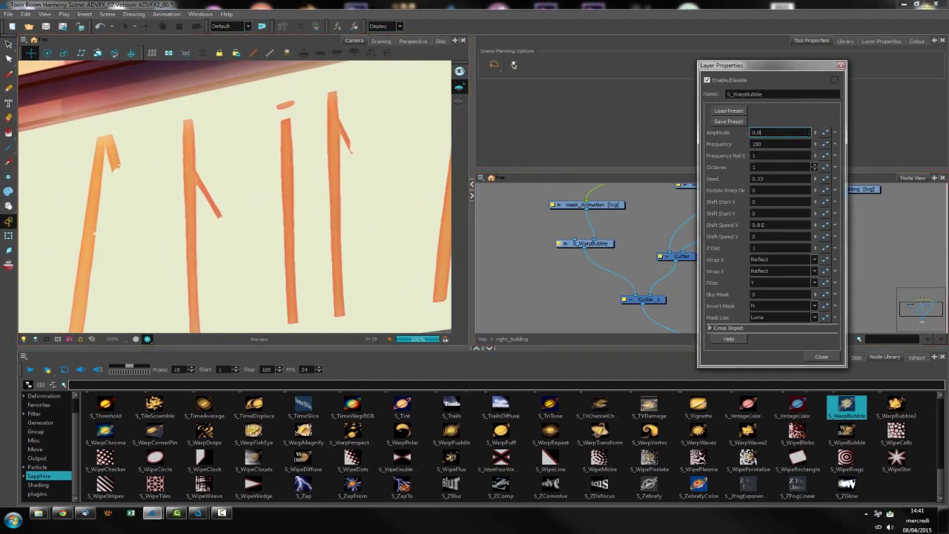
pyautogui.write('05')
pyautogui.press('Tab')
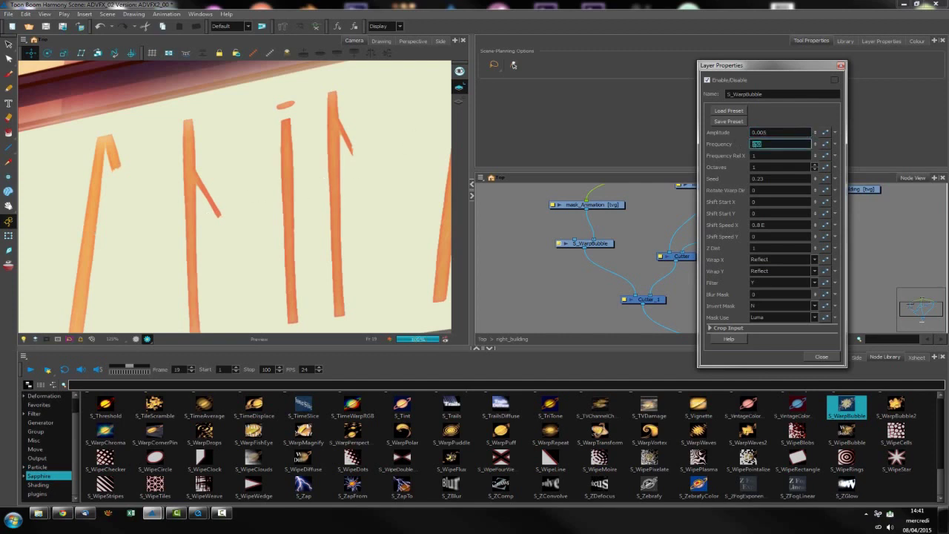
pyautogui.write('200')
pyautogui.press('Tab')
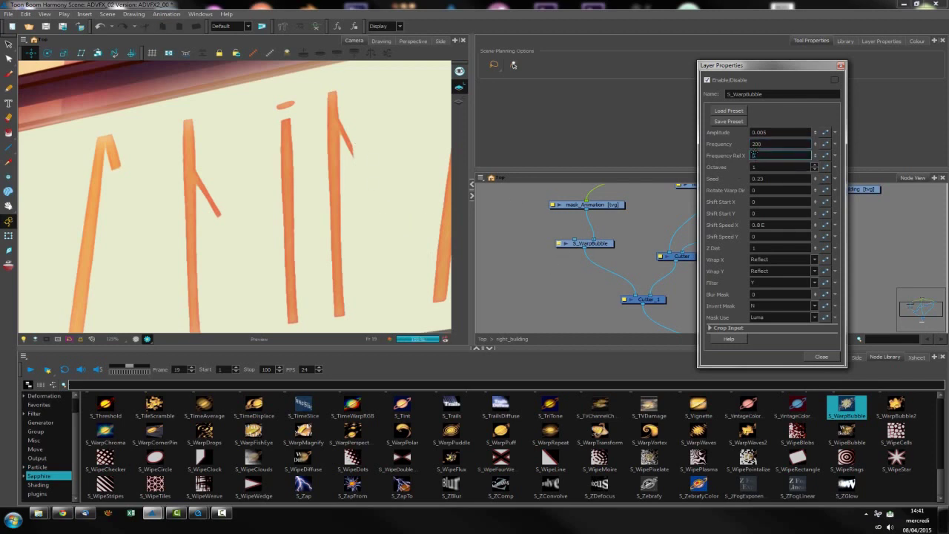
pyautogui.write('5')
pyautogui.press('Return')
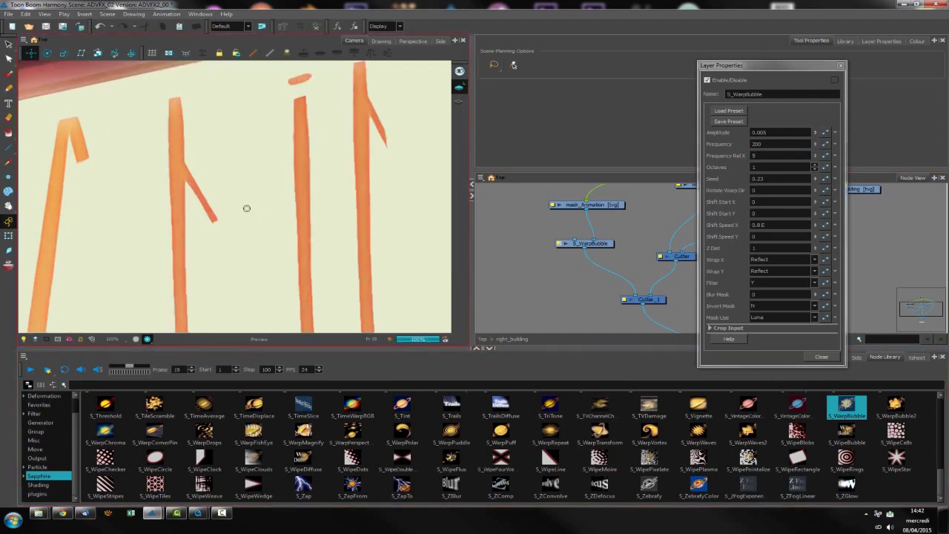
# - Try an S_WarpBubble Amplitude of 0.015, raise it to 0.03, check the letter edges up to frame 16, and close the node's properties
pyautogui.scroll(2, 241, 235)
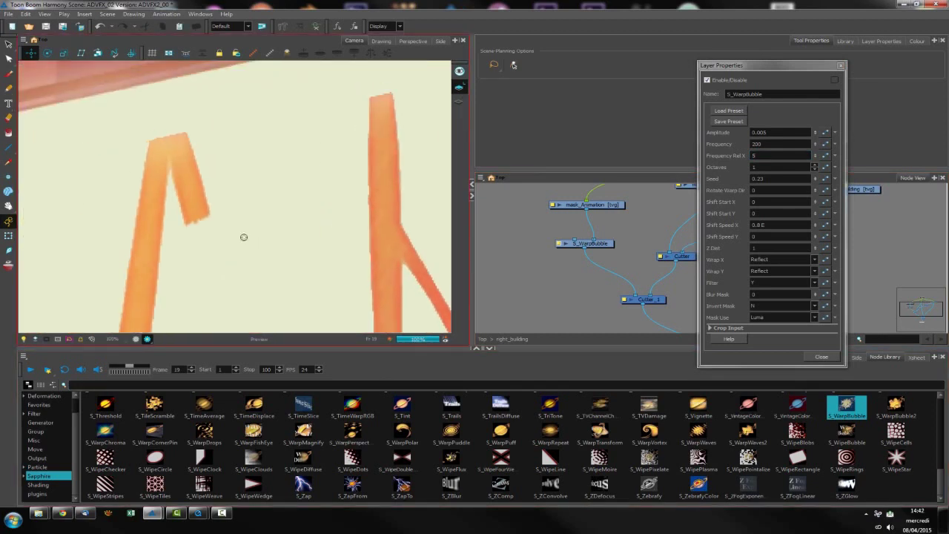
pyautogui.click(768, 132)
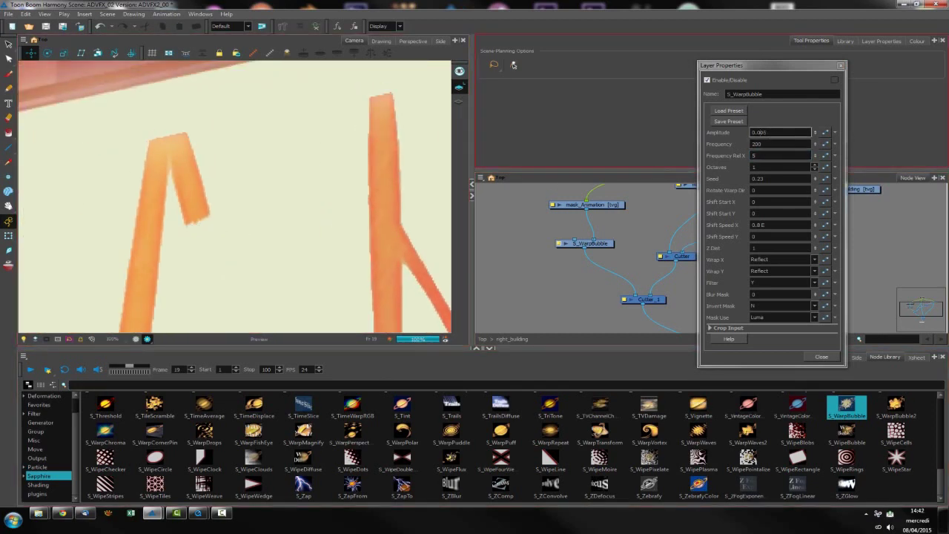
pyautogui.click(760, 132)
pyautogui.press('Return')
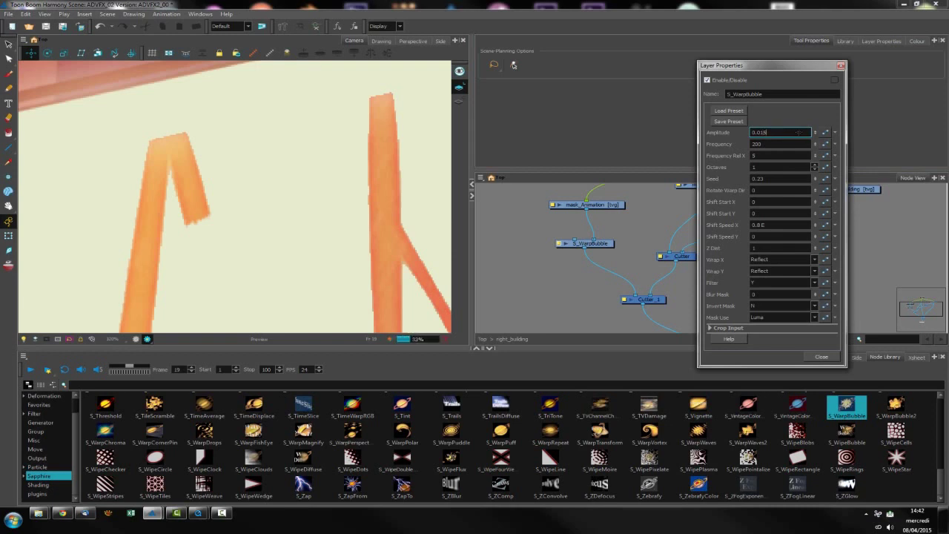
pyautogui.press('BackSpace')
pyautogui.press('BackSpace')
pyautogui.press('BackSpace')
pyautogui.press('BackSpace')
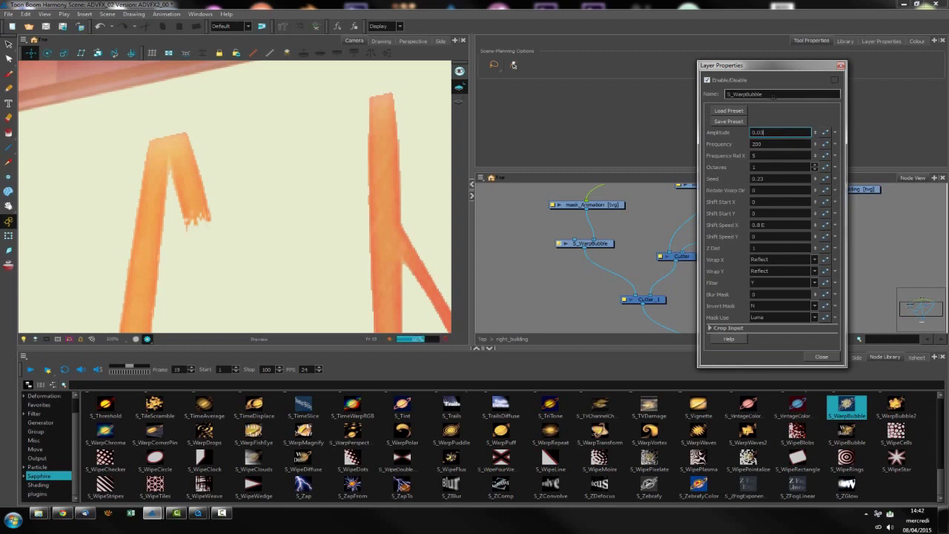
pyautogui.scroll(-2, 240, 253)
pyautogui.press('1')
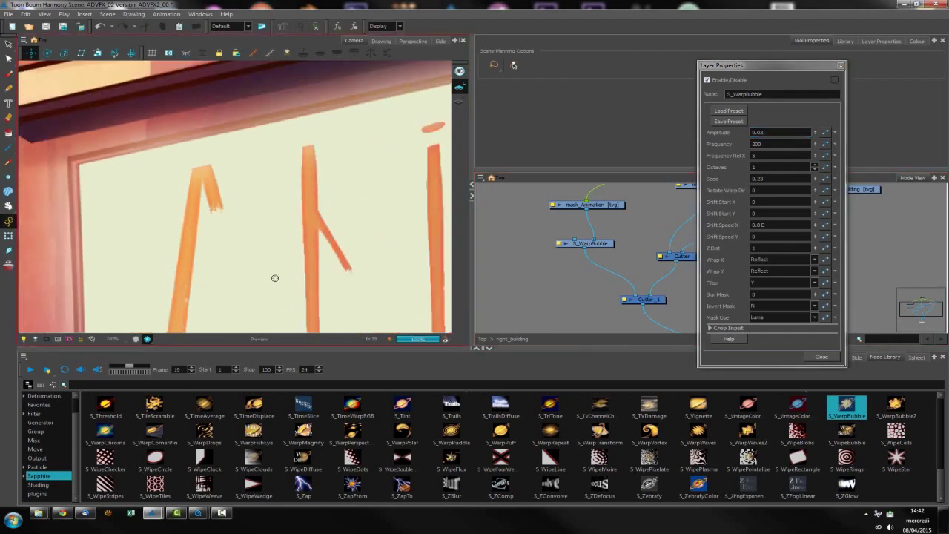
pyautogui.moveTo(275, 278)
pyautogui.mouseDown()
pyautogui.moveTo(176, 216)
pyautogui.moveTo(163, 224)
pyautogui.mouseUp()
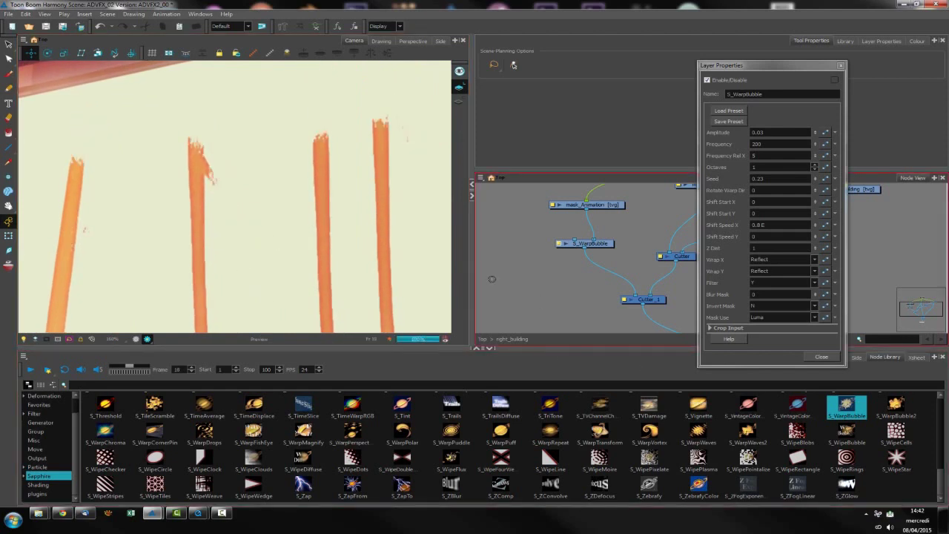
pyautogui.click(821, 356)
pyautogui.scroll(-5, 296, 264)
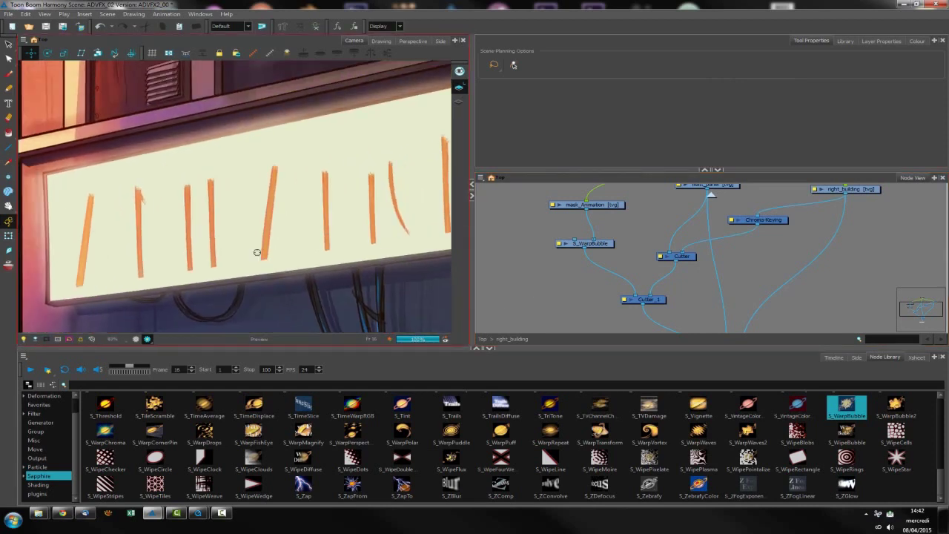
# - Reposition the first Cutter, matt_panel and Chroma-Keying nodes to make room between Chroma-Keying and the Cutter
pyautogui.click(575, 213)
pyautogui.moveTo(695, 256); pyautogui.dragTo(673, 268)
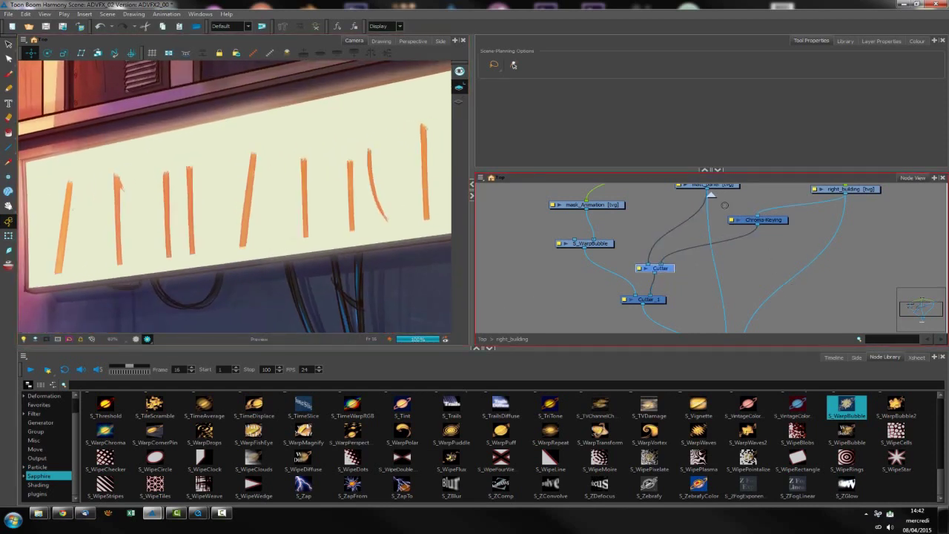
pyautogui.moveTo(721, 210); pyautogui.dragTo(740, 207)
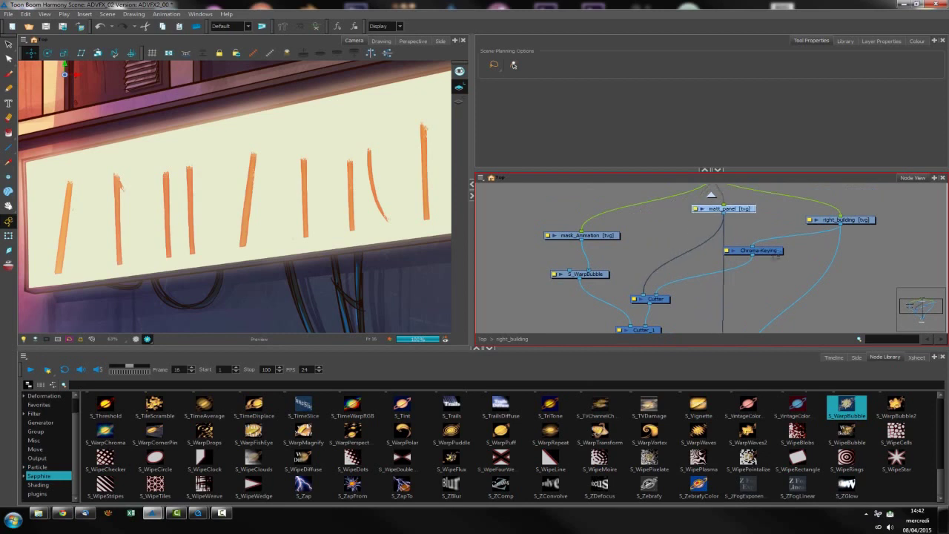
pyautogui.moveTo(774, 250); pyautogui.dragTo(787, 247)
pyautogui.click(847, 293)
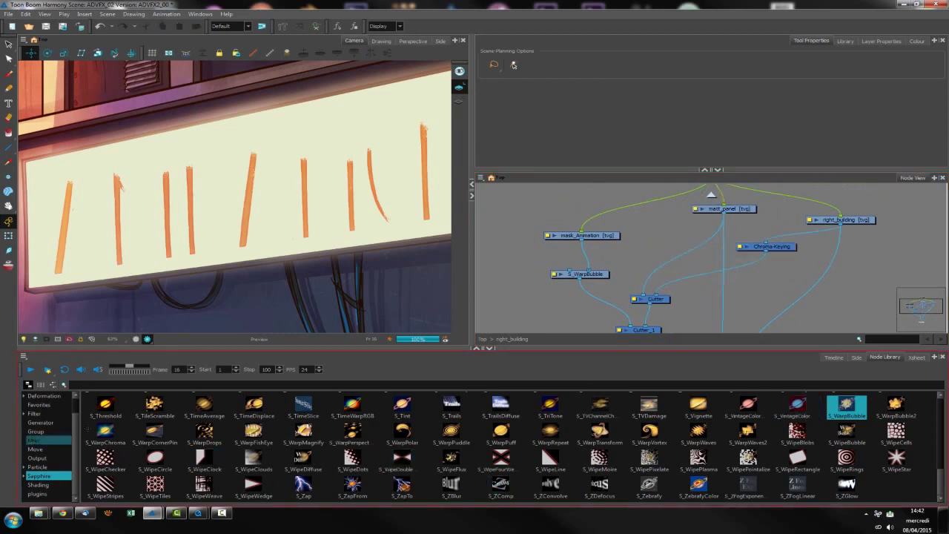
# - Insert a Hue-Saturation filter node between Chroma-Keying and the first Cutter, and look over its properties
pyautogui.click(35, 413)
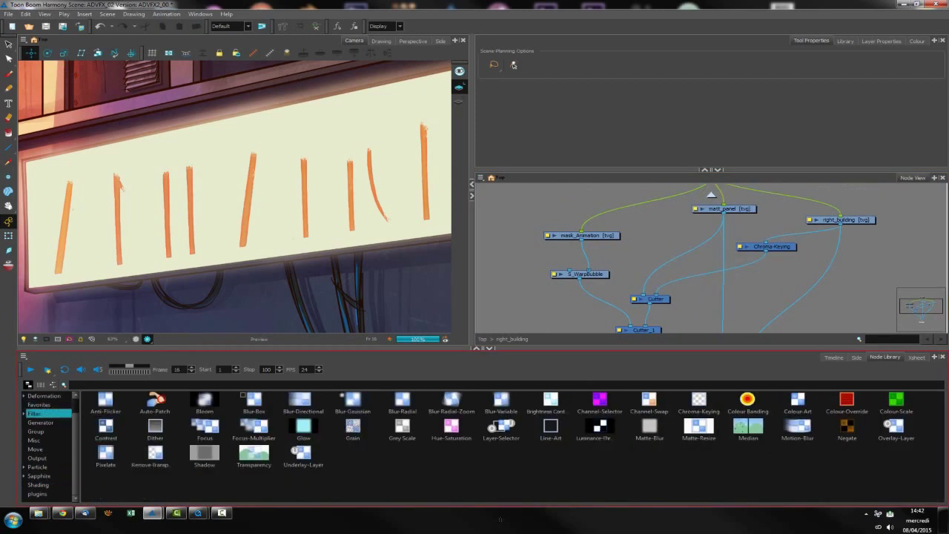
pyautogui.click(451, 428)
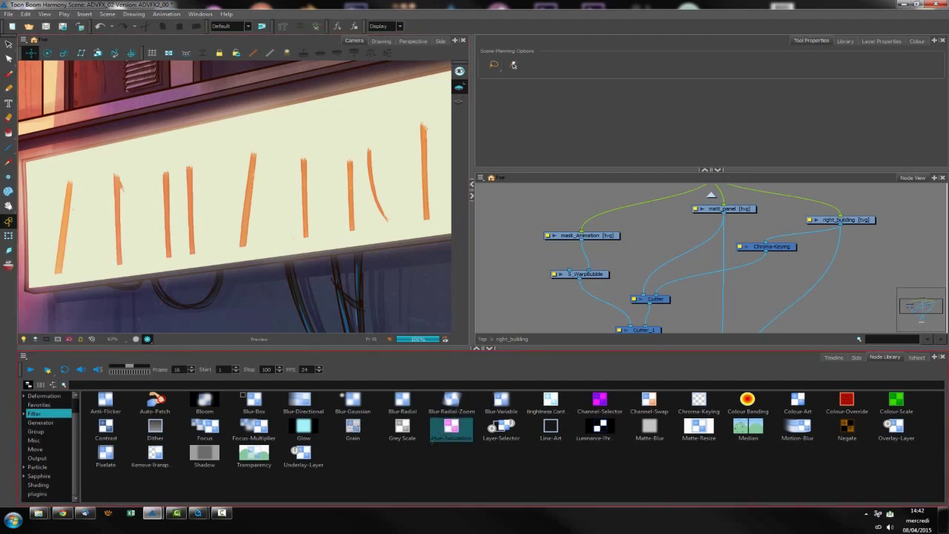
pyautogui.moveTo(674, 244); pyautogui.dragTo(681, 272)
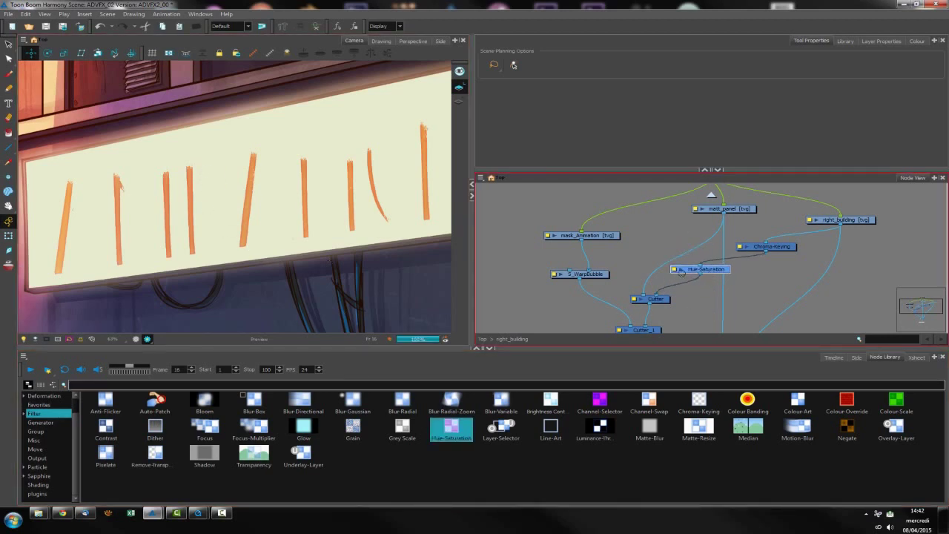
pyautogui.doubleClick(674, 268)
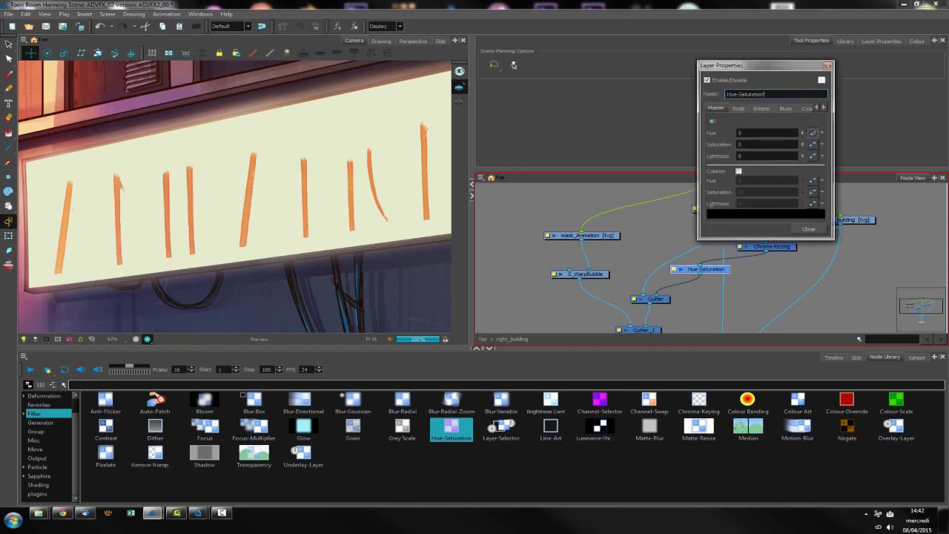
pyautogui.click(810, 229)
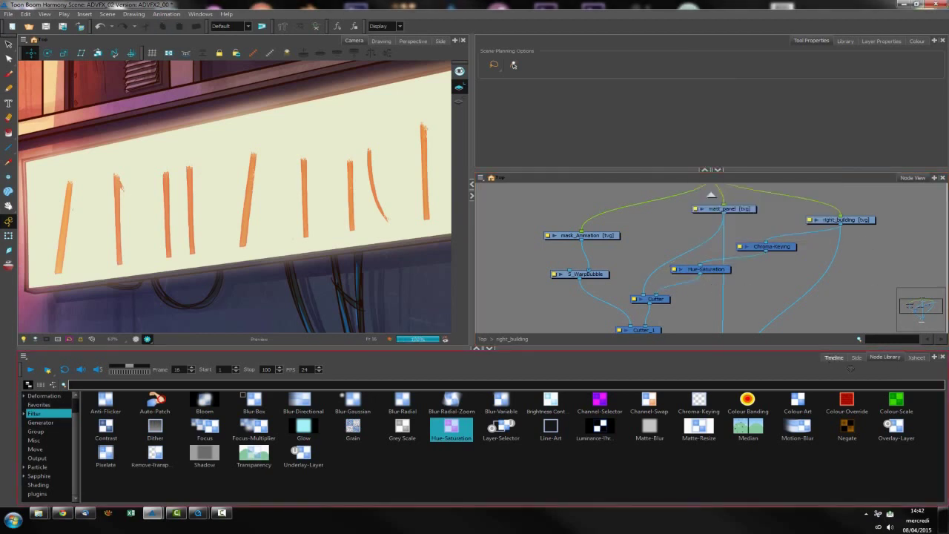
# - Return to frame 1 and disable the second Cutter so the whole lettering shows
pyautogui.click(834, 357)
pyautogui.moveTo(300, 382); pyautogui.dragTo(215, 384)
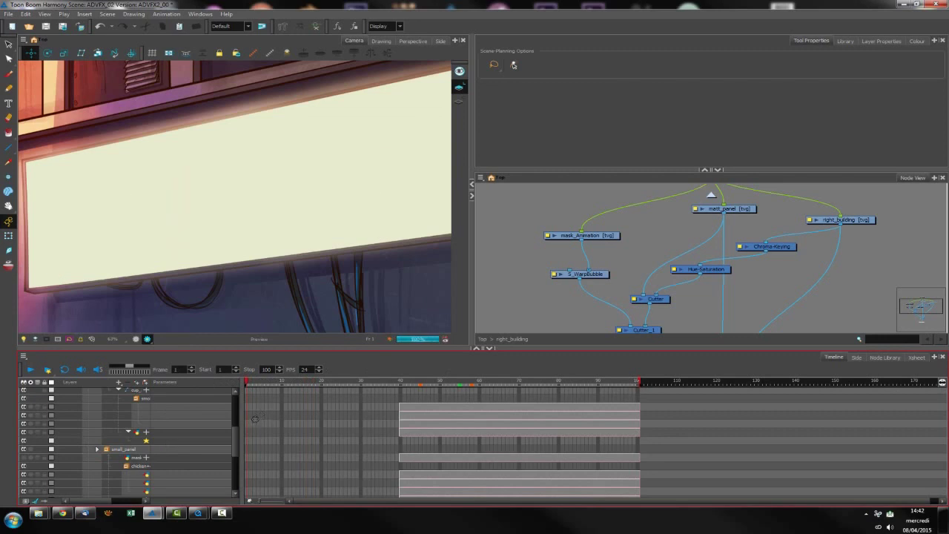
pyautogui.moveTo(716, 309); pyautogui.dragTo(745, 274)
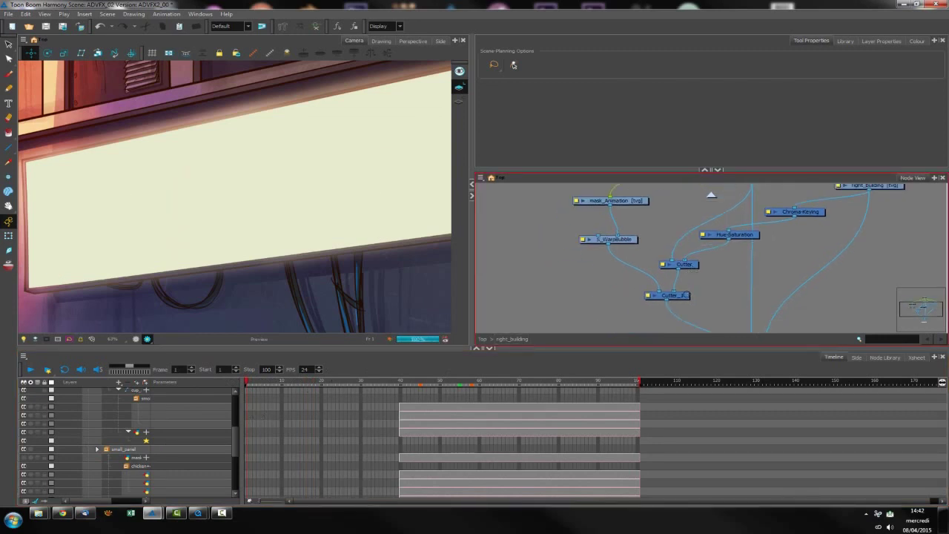
pyautogui.click(686, 295)
pyautogui.press('d')
pyautogui.click(637, 288)
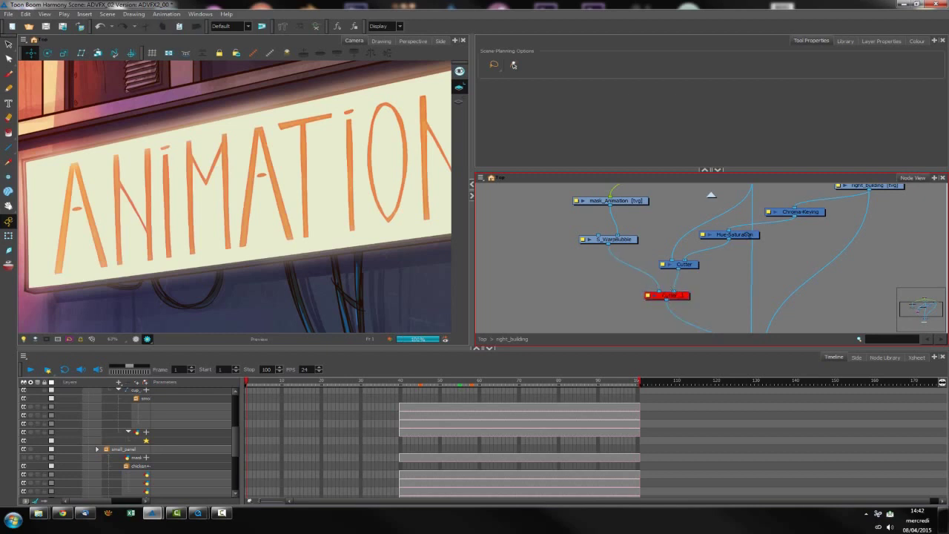
# - Locate the Hue-Saturation node's layer in the timeline and expand its parameters
pyautogui.moveTo(734, 234); pyautogui.dragTo(737, 237)
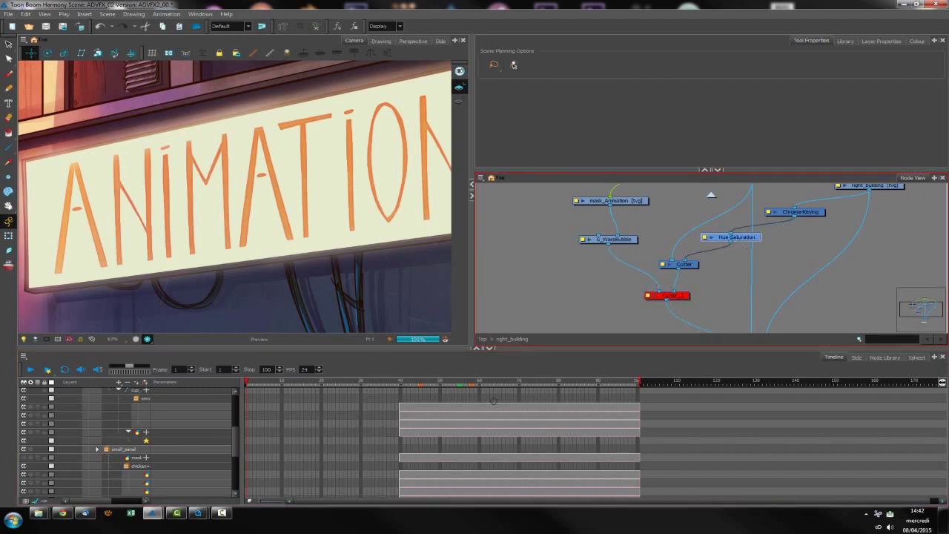
pyautogui.press('o')
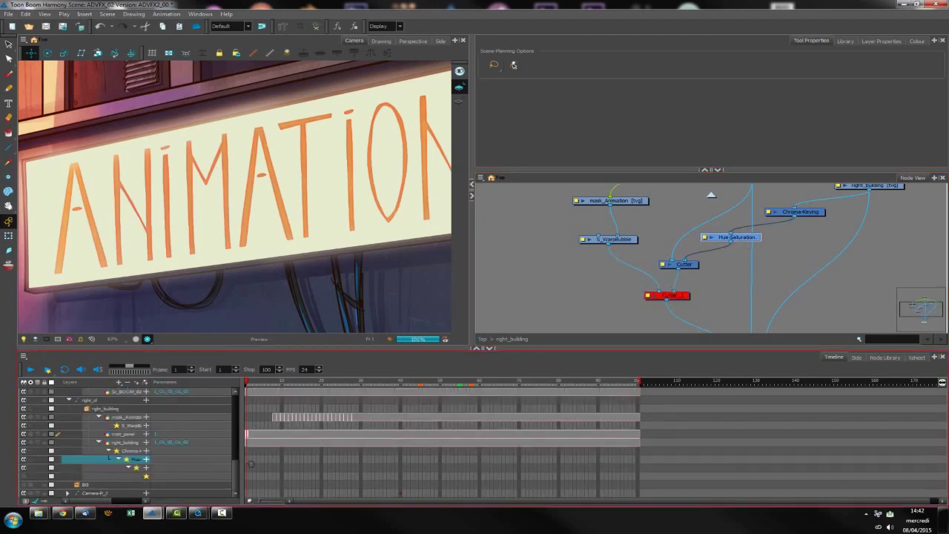
pyautogui.click(145, 459)
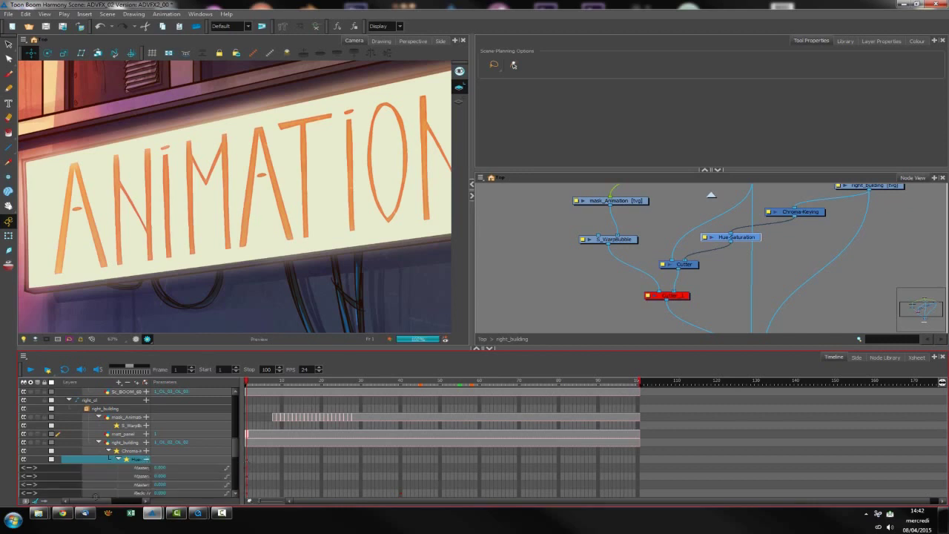
pyautogui.scroll(-2, 261, 431)
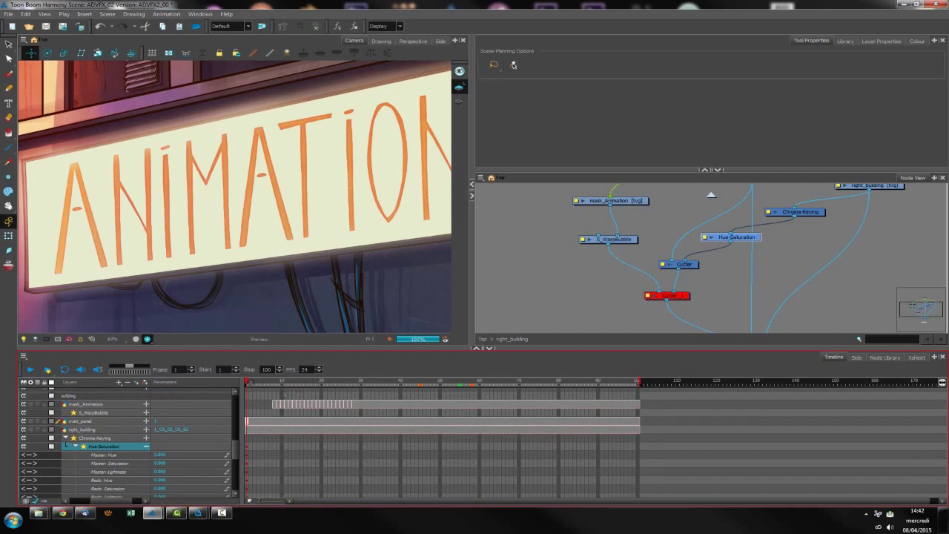
# - Go to frame 58 and set the Hue-Saturation node's Master: Hue to 100
pyautogui.moveTo(259, 382); pyautogui.dragTo(471, 381)
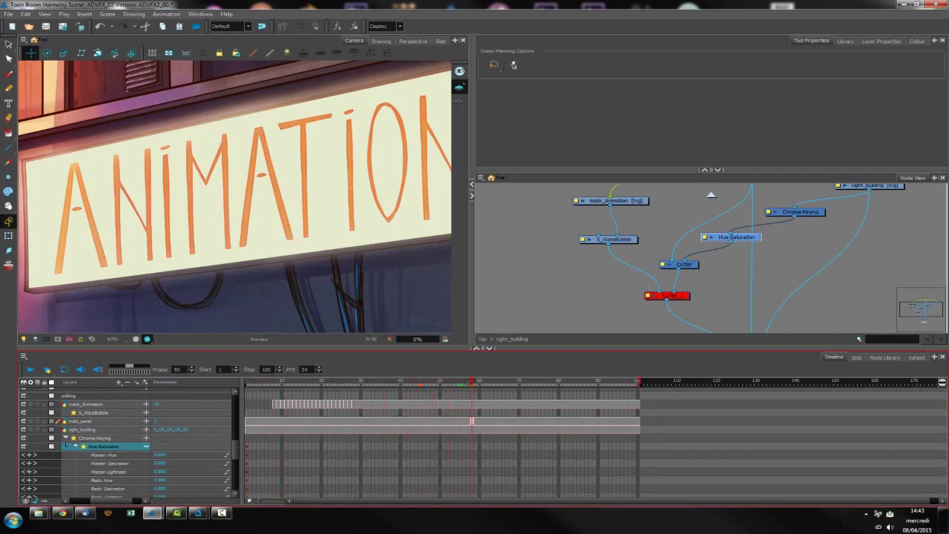
pyautogui.click(161, 454)
pyautogui.write('100')
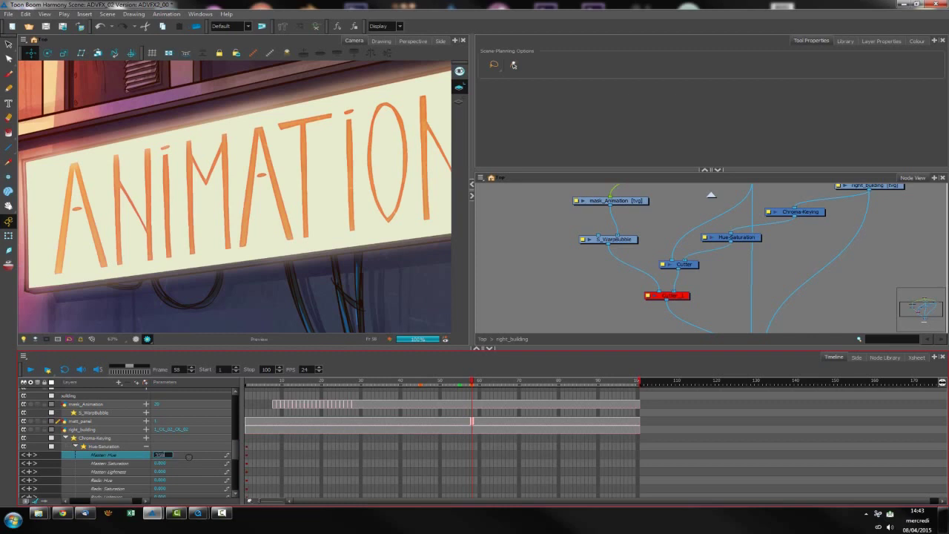
pyautogui.press('Return')
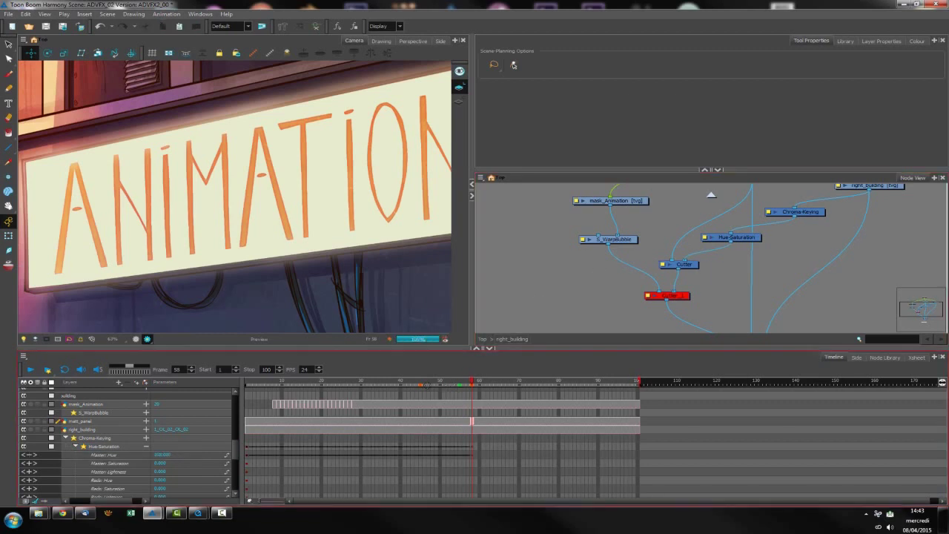
# - Scrub back from frame 58 to frame 25 to examine the lettering's animated hue shift
pyautogui.click(427, 382)
pyautogui.click(404, 382)
pyautogui.click(385, 382)
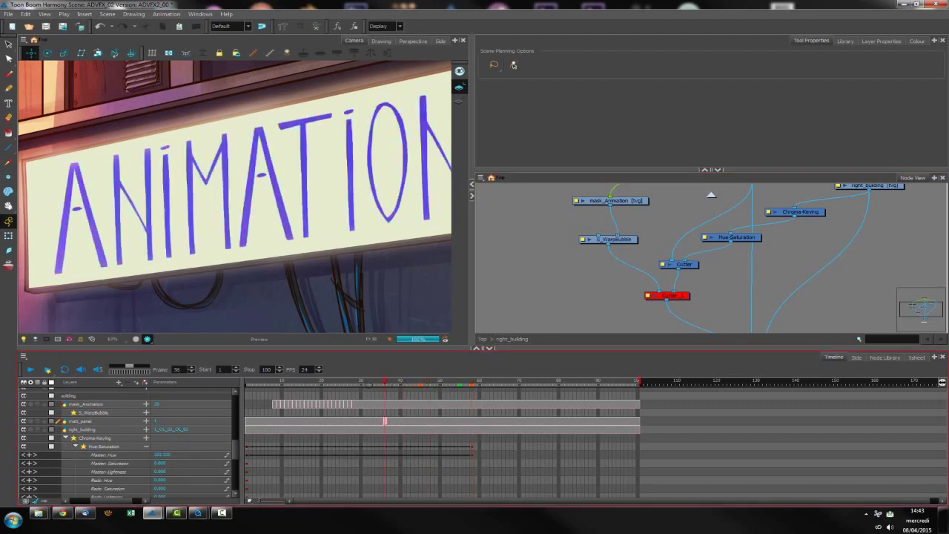
pyautogui.click(361, 382)
pyautogui.click(341, 382)
# - Re-enable the second Cutter node so the animated mask cuts the coloured lettering again
pyautogui.click(683, 307)
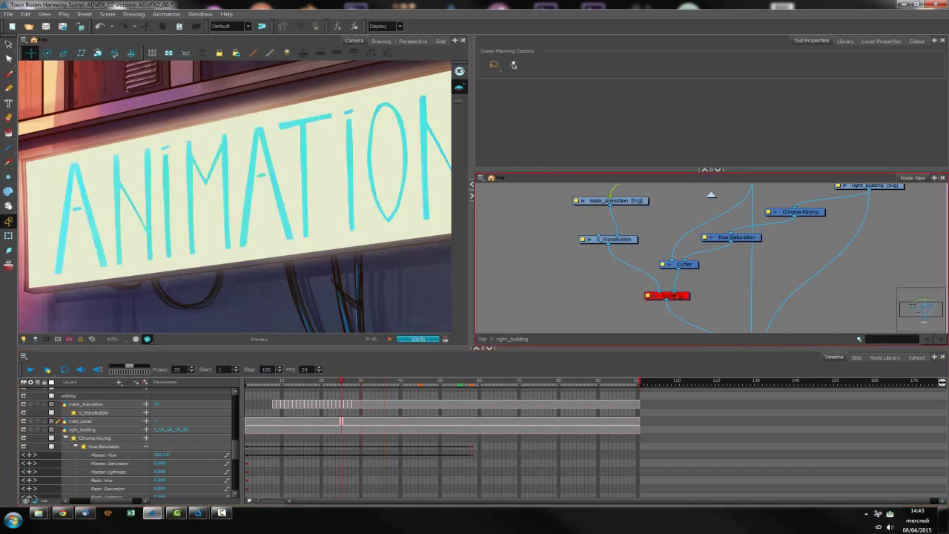
pyautogui.moveTo(676, 297); pyautogui.dragTo(672, 302)
pyautogui.press('a')
pyautogui.click(717, 296)
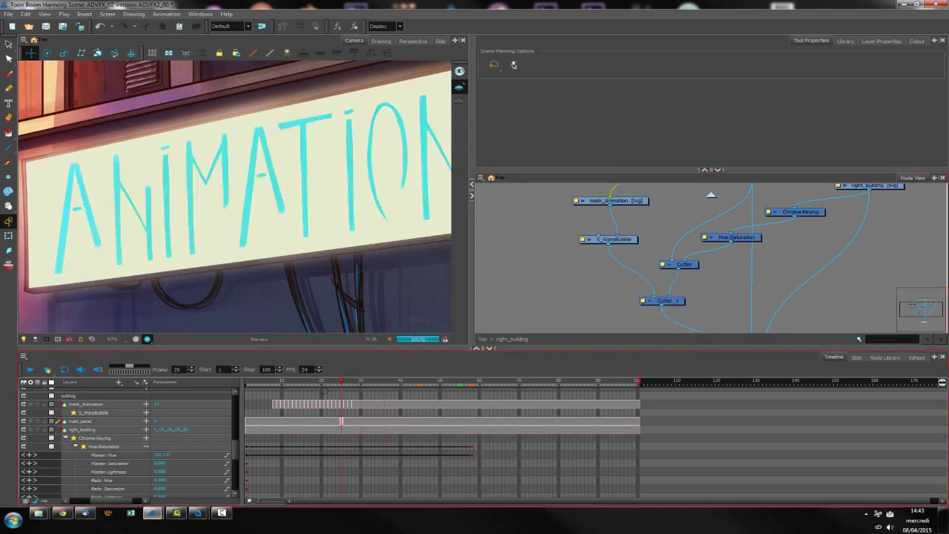
# - Scrub between frame 11 and frame 44 to check the masked lettering's reveal together with its colour change
pyautogui.click(324, 382)
pyautogui.click(313, 382)
pyautogui.click(304, 382)
pyautogui.click(286, 382)
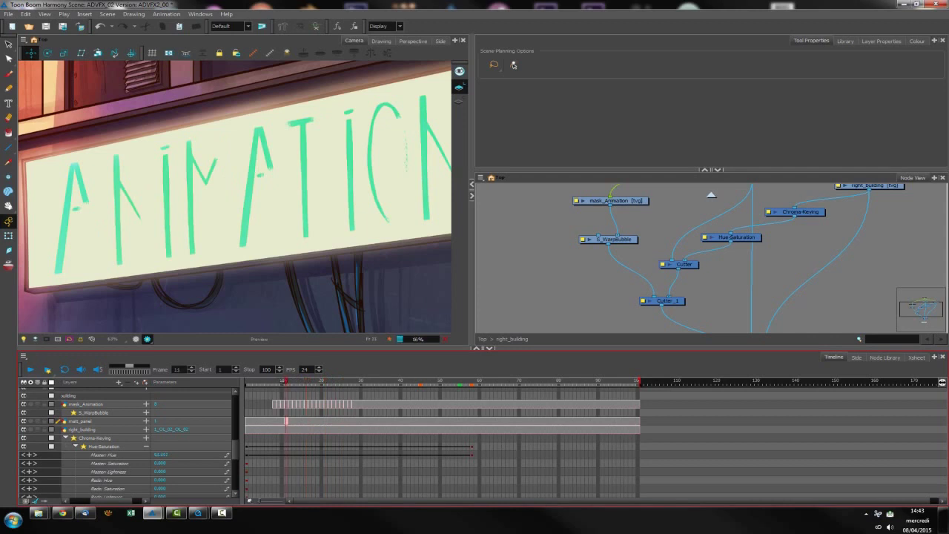
pyautogui.click(301, 382)
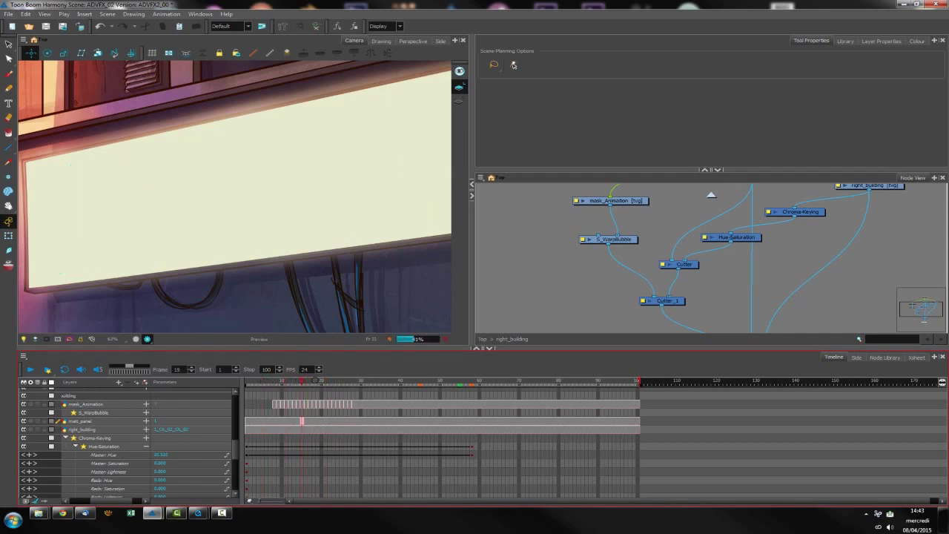
pyautogui.click(324, 382)
pyautogui.click(347, 382)
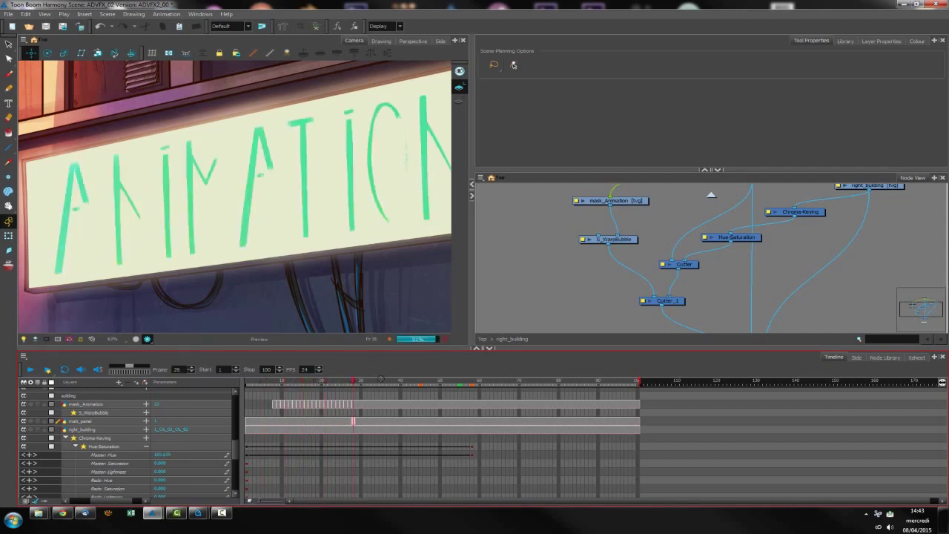
pyautogui.click(380, 382)
pyautogui.click(416, 382)
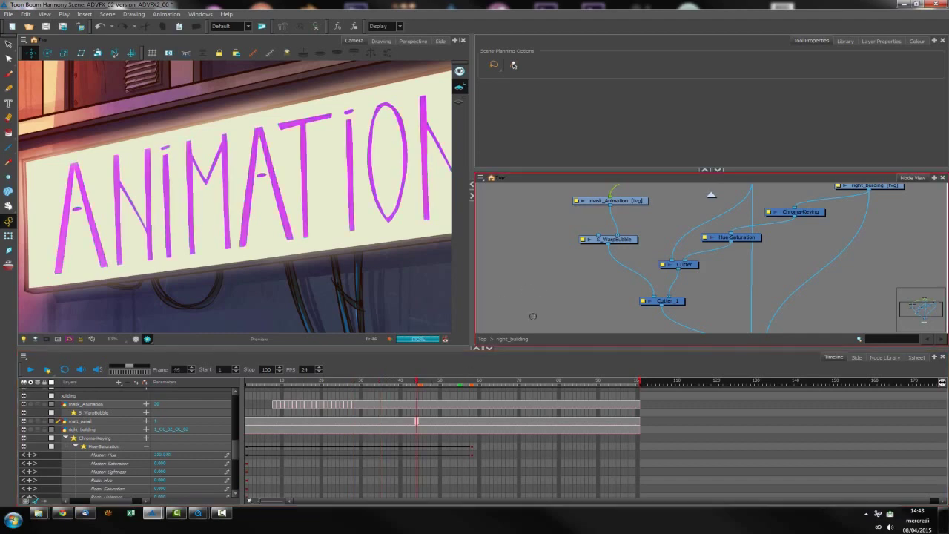
# - Insert a Sapphire S_Glint node between the second Cutter and the Composite
pyautogui.click(884, 357)
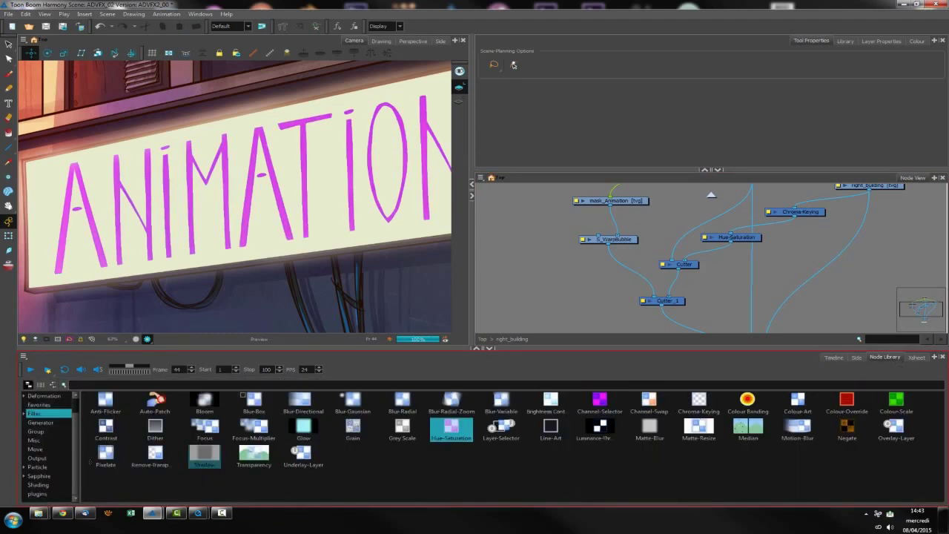
pyautogui.click(37, 475)
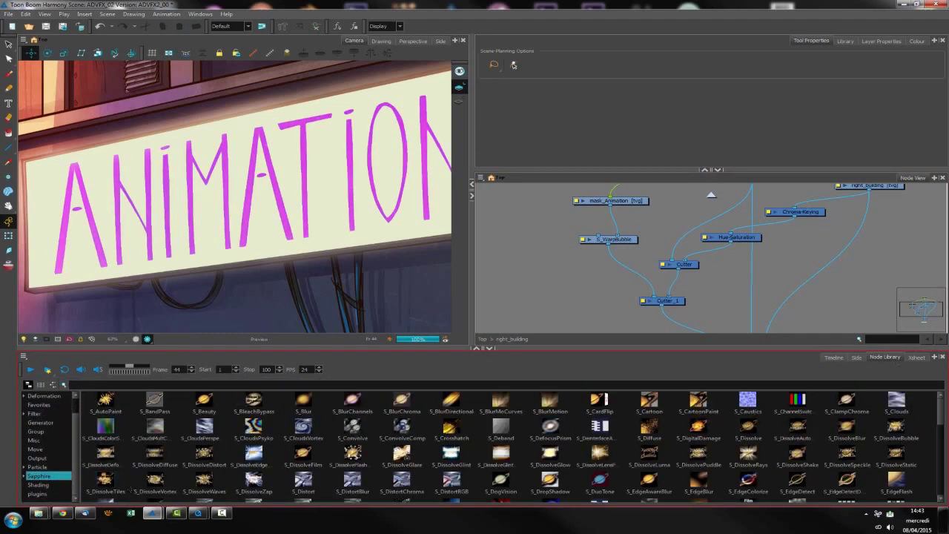
pyautogui.moveTo(705, 349); pyautogui.dragTo(706, 316)
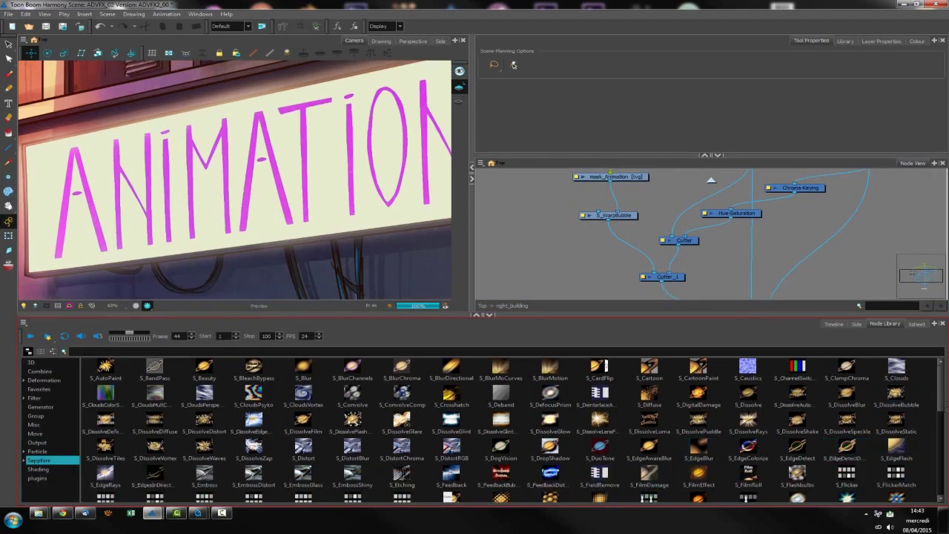
pyautogui.scroll(-3, 940, 389)
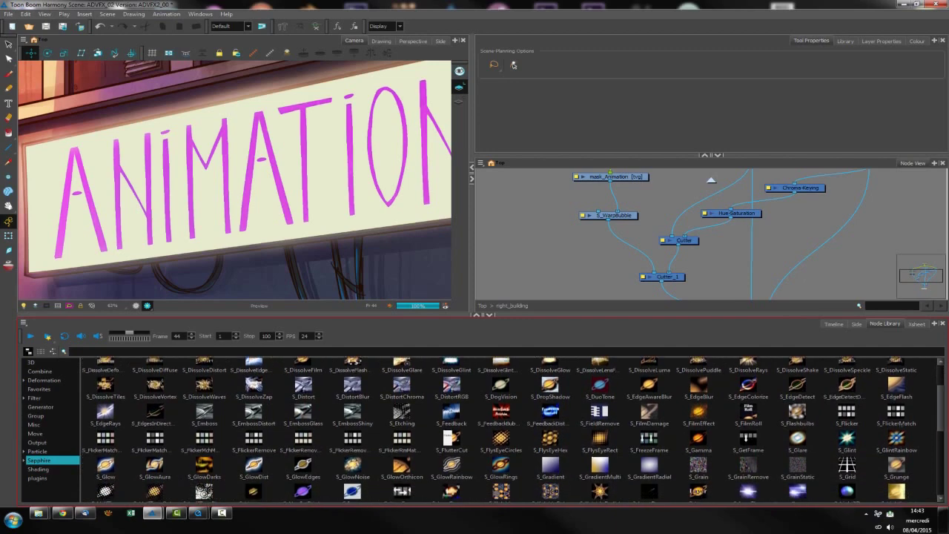
pyautogui.moveTo(848, 439); pyautogui.dragTo(693, 234)
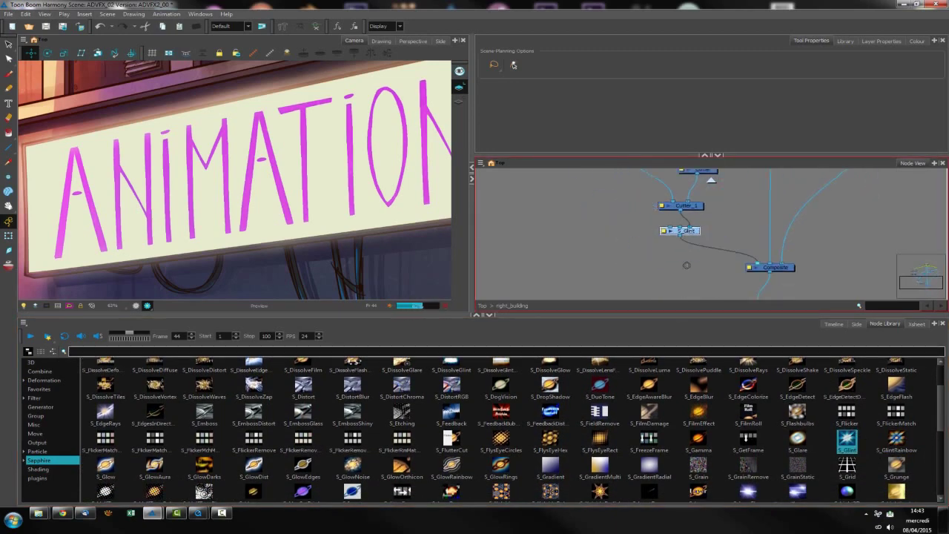
# - Show the whole sign in the camera and set the S_Glint node's Size to 2
pyautogui.press('1')
pyautogui.press('1')
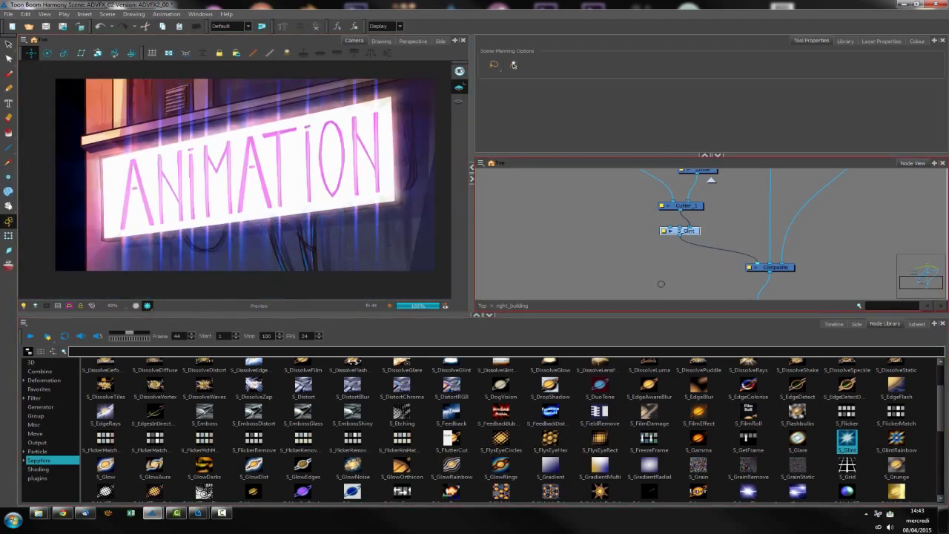
pyautogui.doubleClick(610, 270)
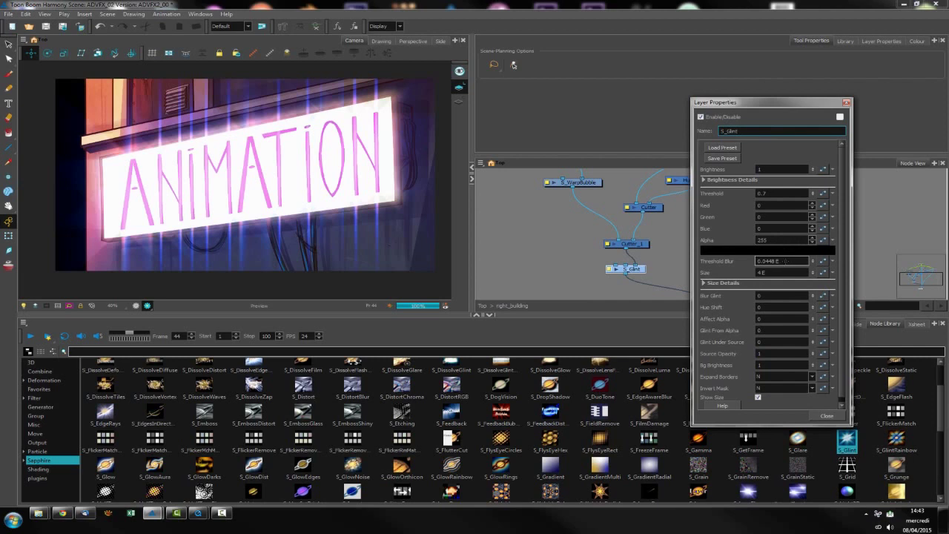
pyautogui.click(762, 273)
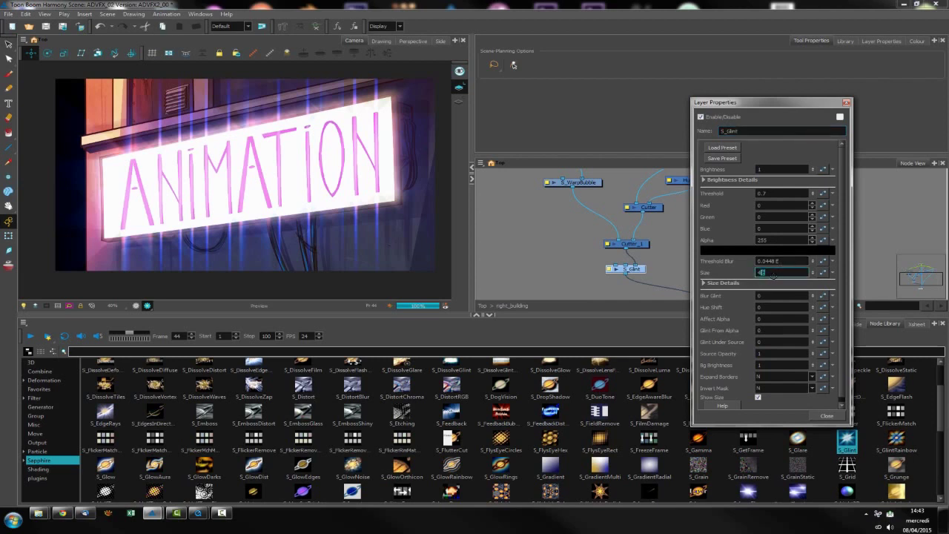
pyautogui.write('2')
pyautogui.press('Return')
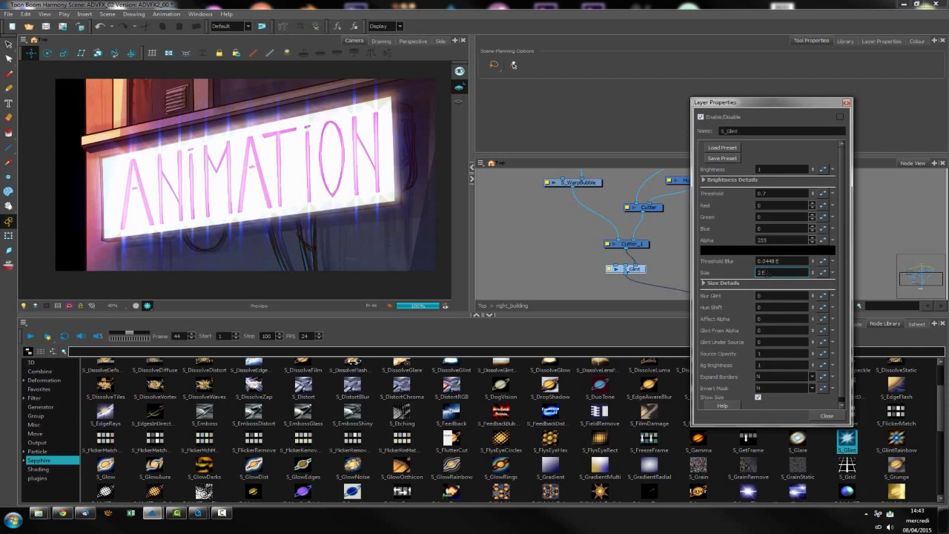
# - Examine the S_Glint node's Brightness Details and Size Details parameters, and close its properties
pyautogui.click(703, 179)
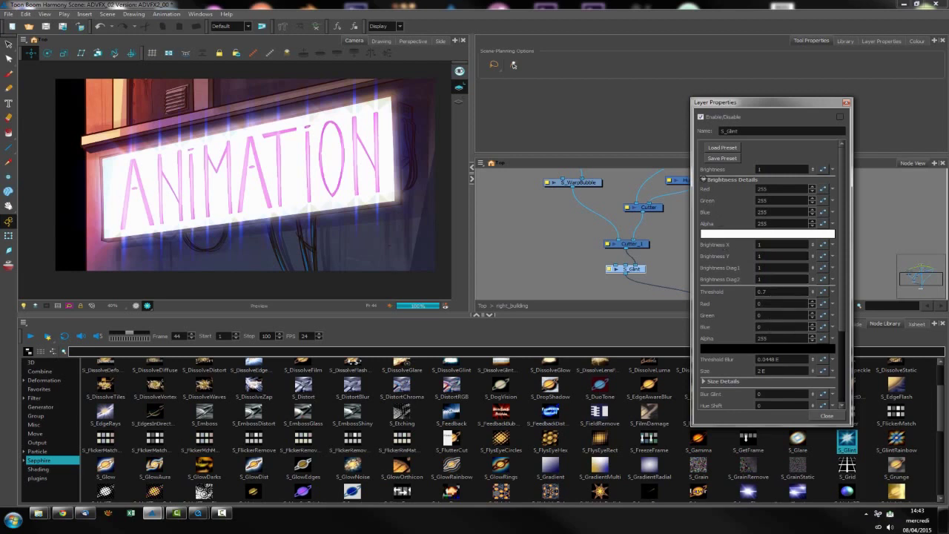
pyautogui.click(703, 179)
pyautogui.click(703, 283)
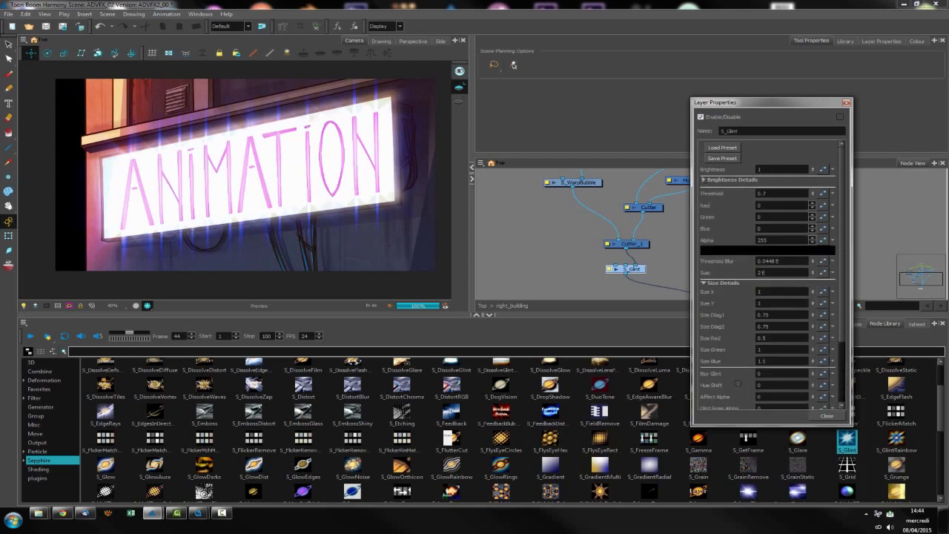
pyautogui.click(782, 315)
pyautogui.click(827, 416)
# - Return to the timeline and check the glint on the early reveal frames, stopping at frame 11
pyautogui.click(834, 324)
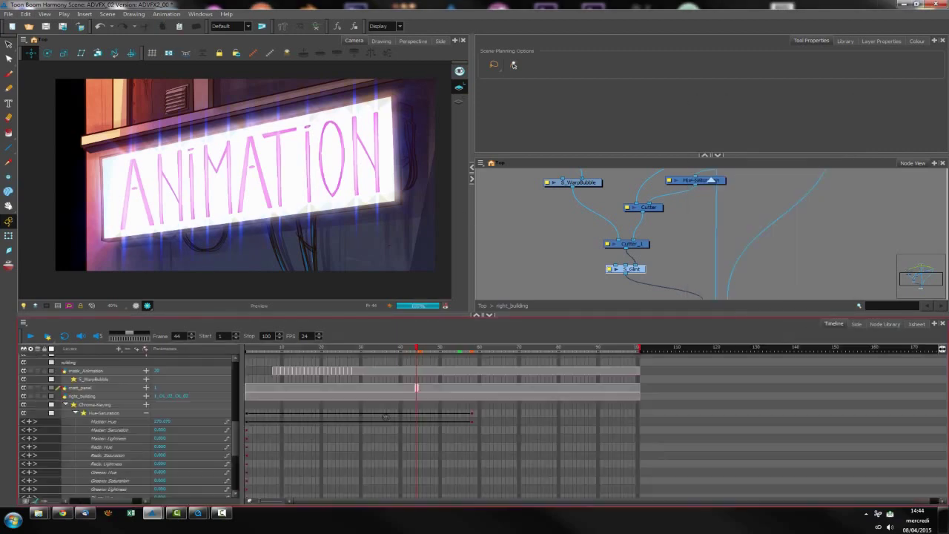
pyautogui.click(295, 347)
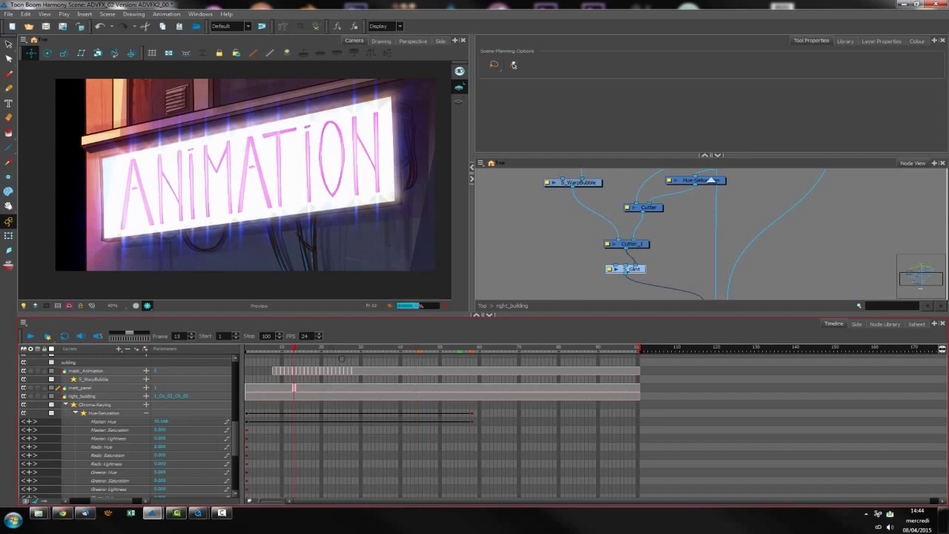
pyautogui.press(',')
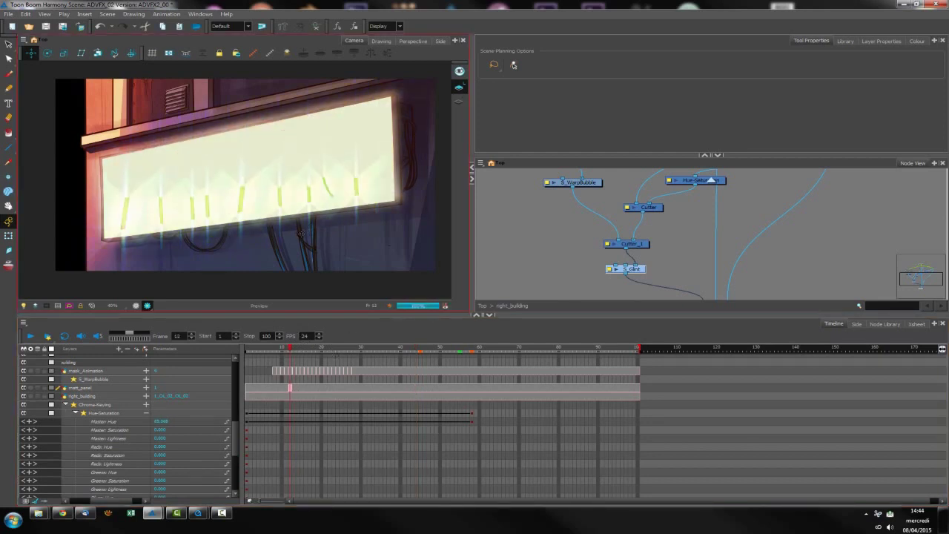
pyautogui.click(287, 387)
pyautogui.click(569, 253)
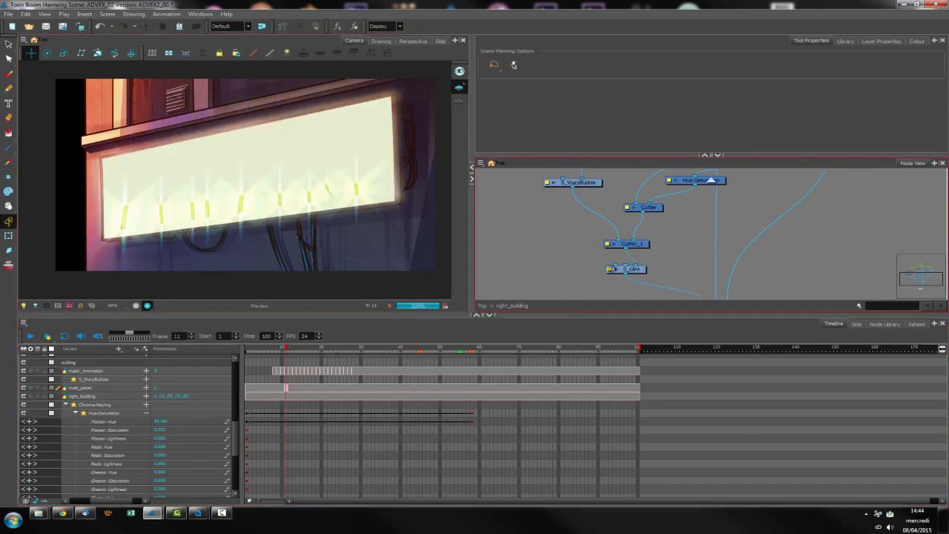
# - Set the S_Glint node's Brightness to 0.8, check it at frame 23 and close the properties
pyautogui.doubleClick(616, 268)
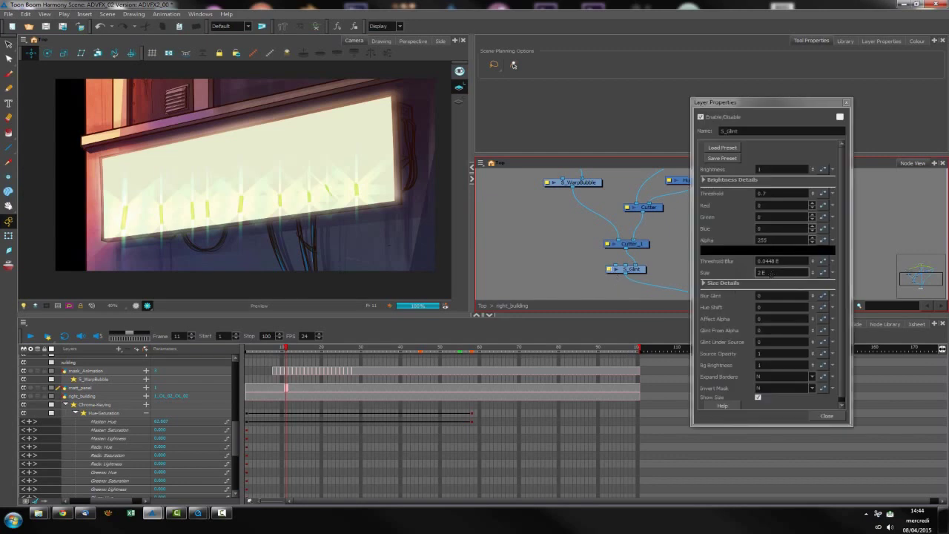
pyautogui.click(758, 169)
pyautogui.write('0.8')
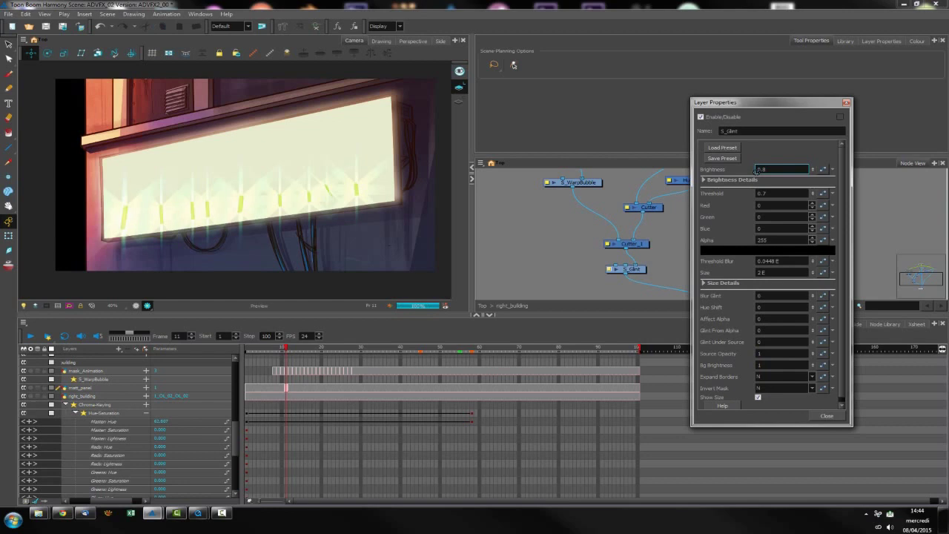
pyautogui.click(334, 356)
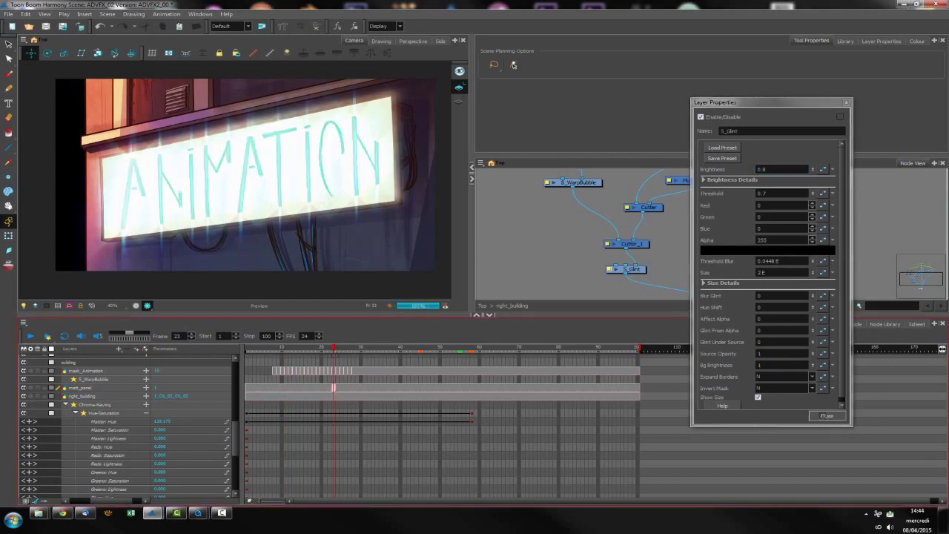
pyautogui.click(827, 415)
# - Scrub through the reveal from frame 8 to frame 22 to check the softened glint
pyautogui.moveTo(770, 250); pyautogui.dragTo(819, 250)
pyautogui.moveTo(717, 250); pyautogui.dragTo(672, 258)
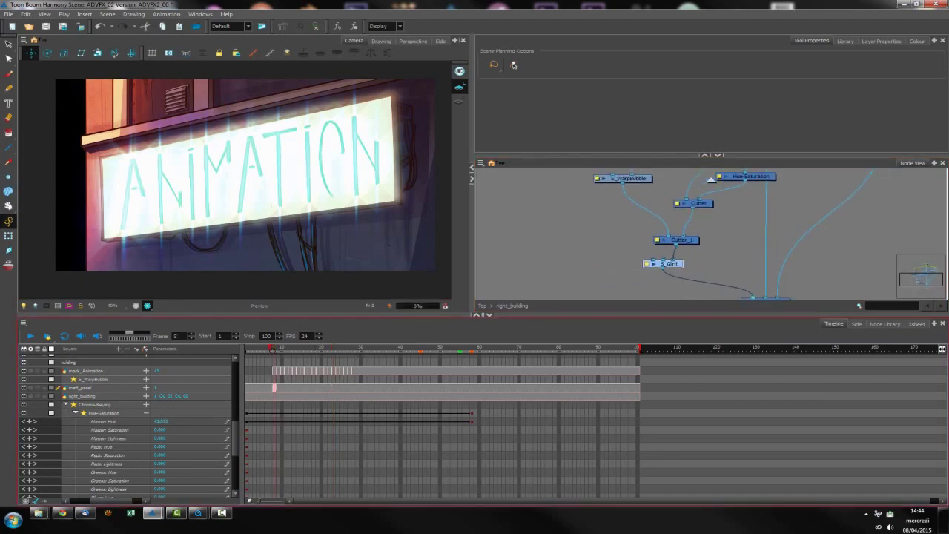
pyautogui.moveTo(274, 351); pyautogui.dragTo(445, 364)
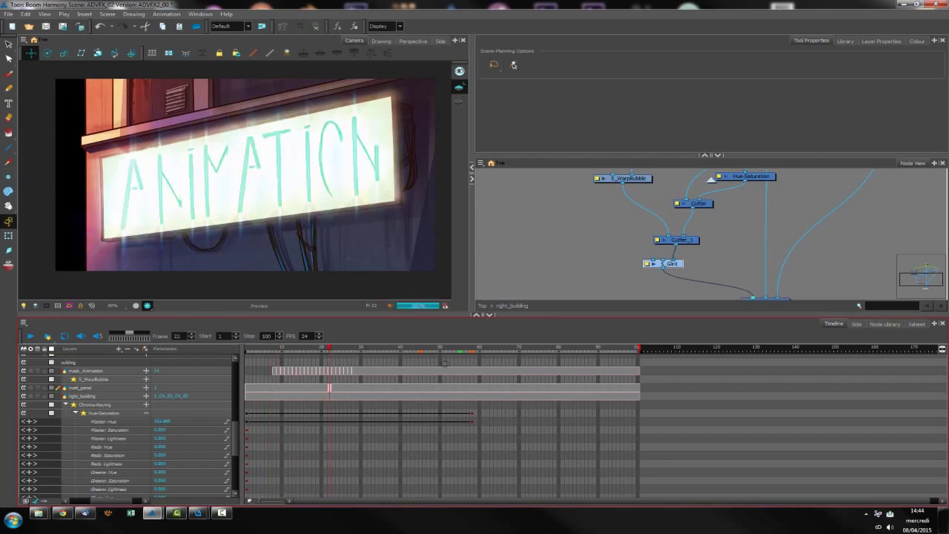
# - Switch to the video player, scrub through the rendered shot to examine the sign's lettering, and minimise the player
pyautogui.click(85, 513)
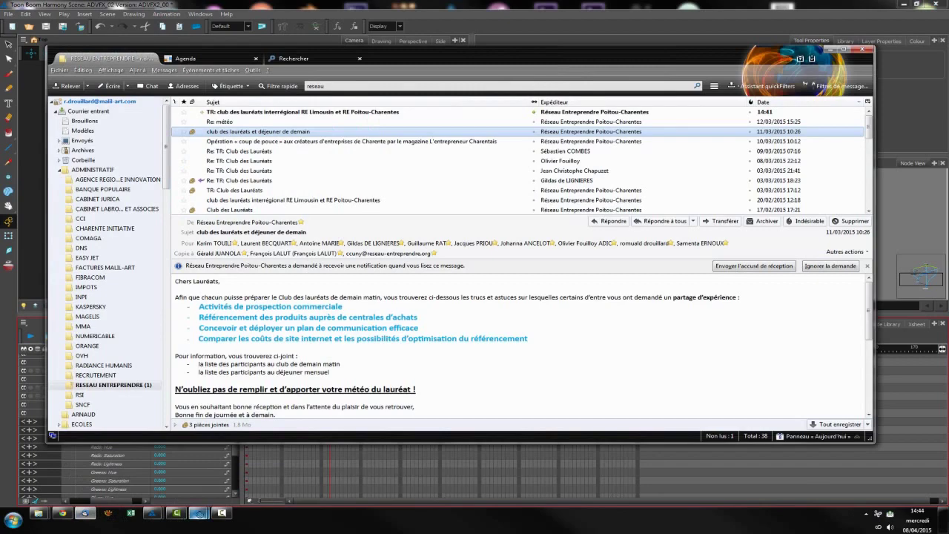
pyautogui.click(197, 513)
pyautogui.click(85, 512)
pyautogui.moveTo(197, 513)
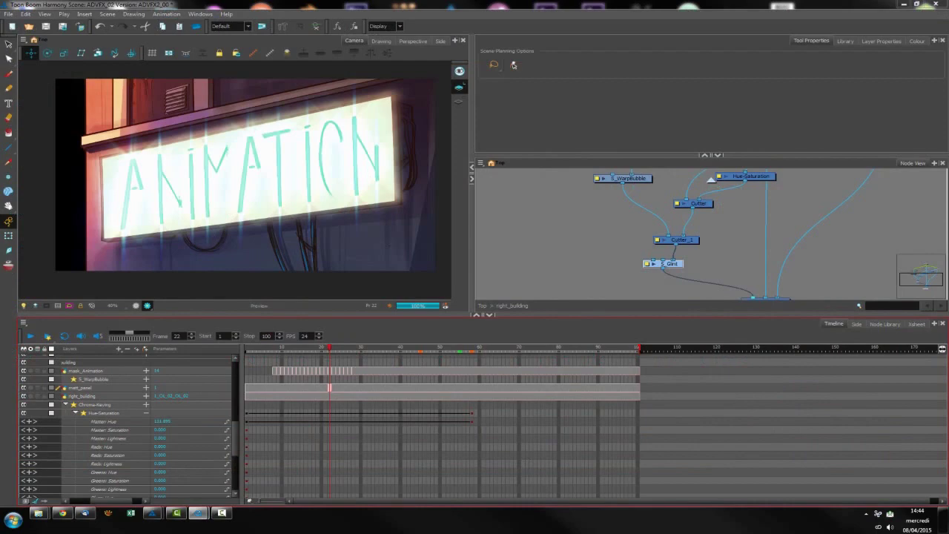
pyautogui.moveTo(948, 126); pyautogui.dragTo(531, 128)
pyautogui.moveTo(315, 380); pyautogui.dragTo(461, 379)
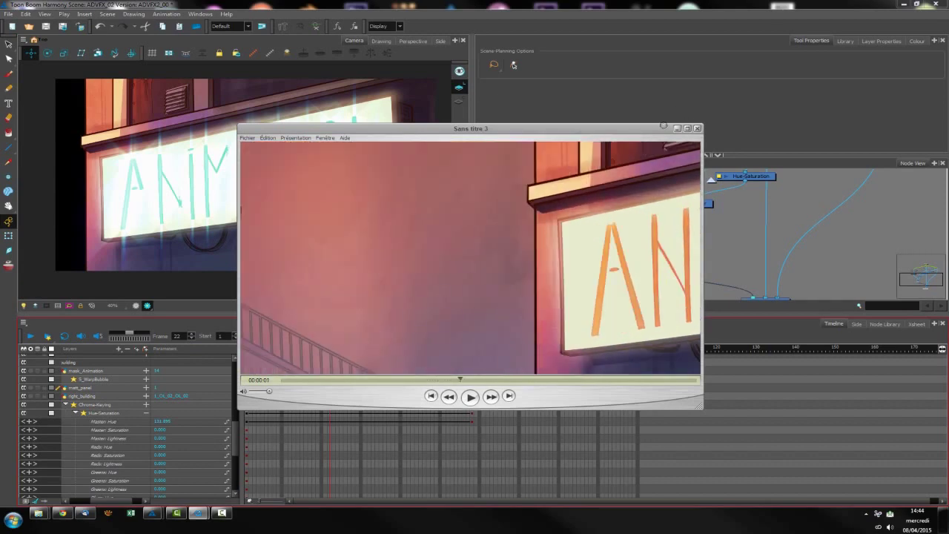
pyautogui.click(677, 128)
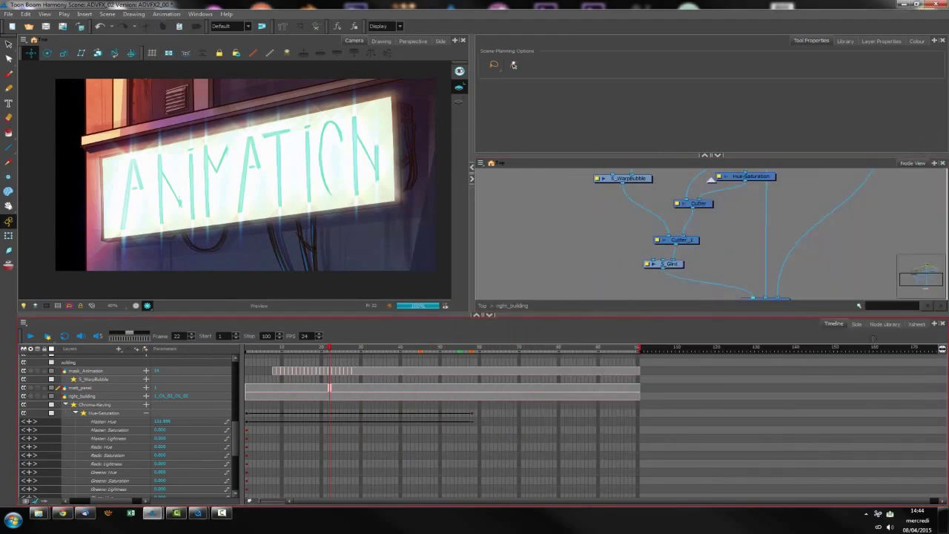
# - Add a Sapphire S_WipePixelate node to the network near the S_WarpBubble node
pyautogui.click(880, 325)
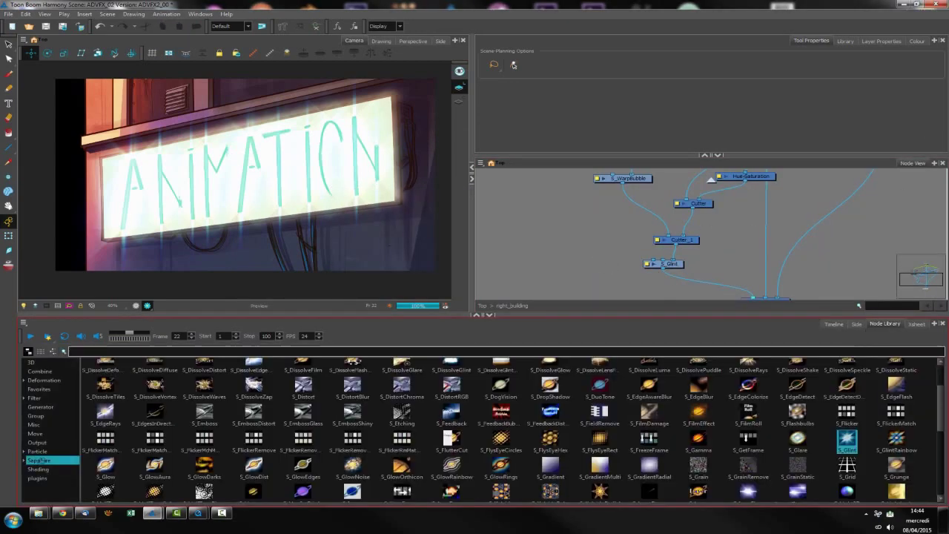
pyautogui.moveTo(939, 398); pyautogui.dragTo(940, 413)
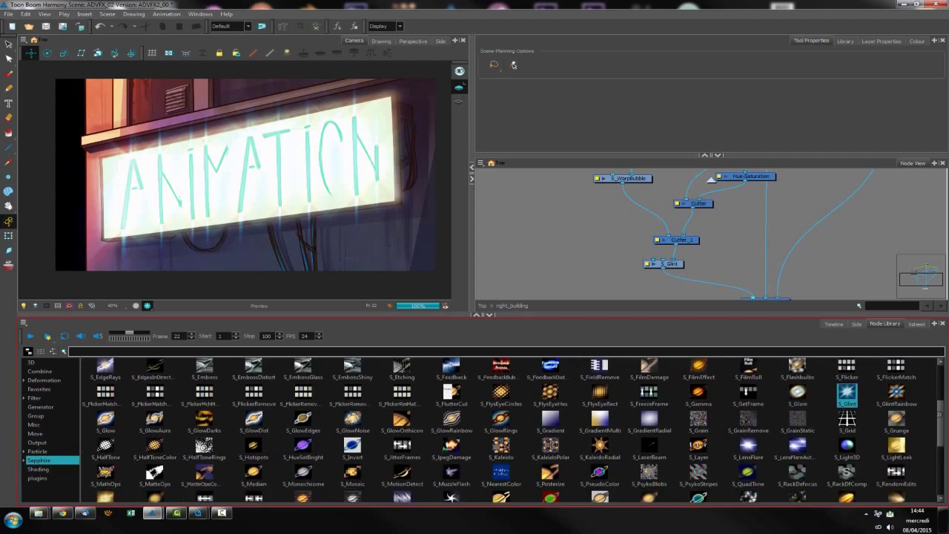
pyautogui.scroll(-7, 541, 489)
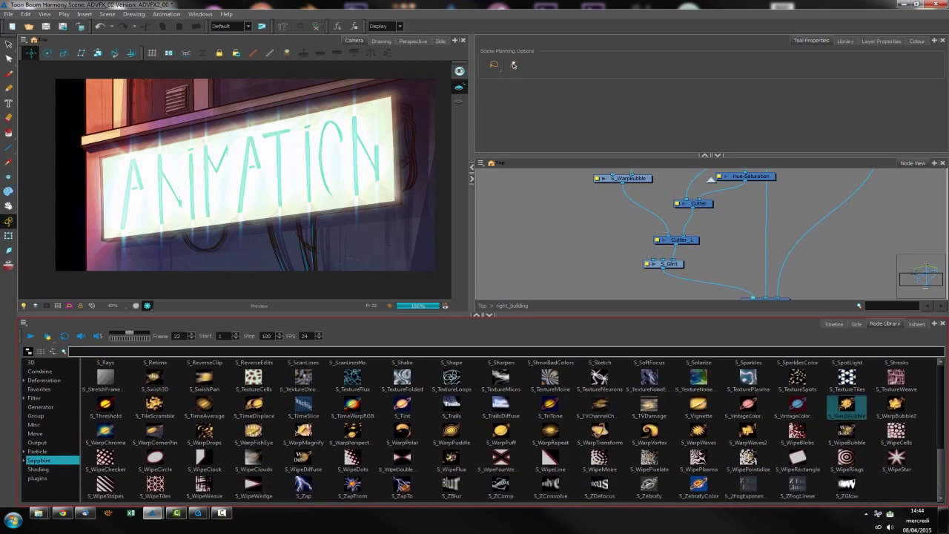
pyautogui.moveTo(563, 206); pyautogui.dragTo(565, 208)
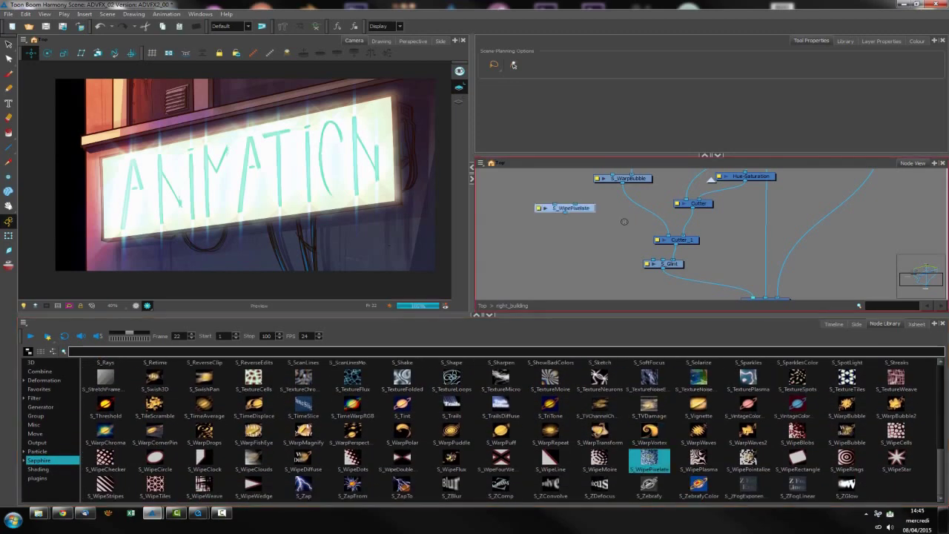
# - Connect the matt_panel drawing to the S_WipePixelate node's first input and route its output into the S_Glint node's first input
pyautogui.moveTo(624, 223); pyautogui.dragTo(623, 253)
pyautogui.moveTo(573, 230); pyautogui.dragTo(548, 196)
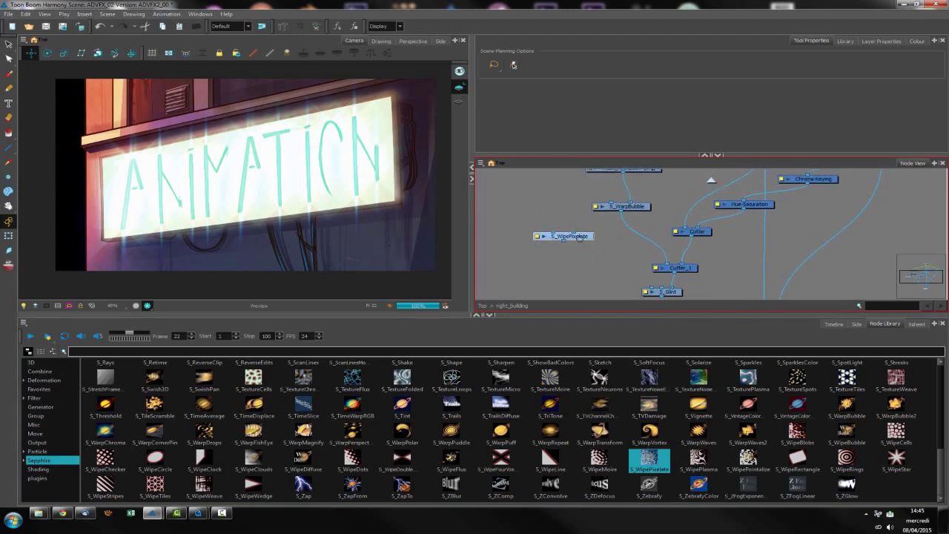
pyautogui.moveTo(580, 238); pyautogui.dragTo(612, 235)
pyautogui.moveTo(579, 199); pyautogui.dragTo(566, 284)
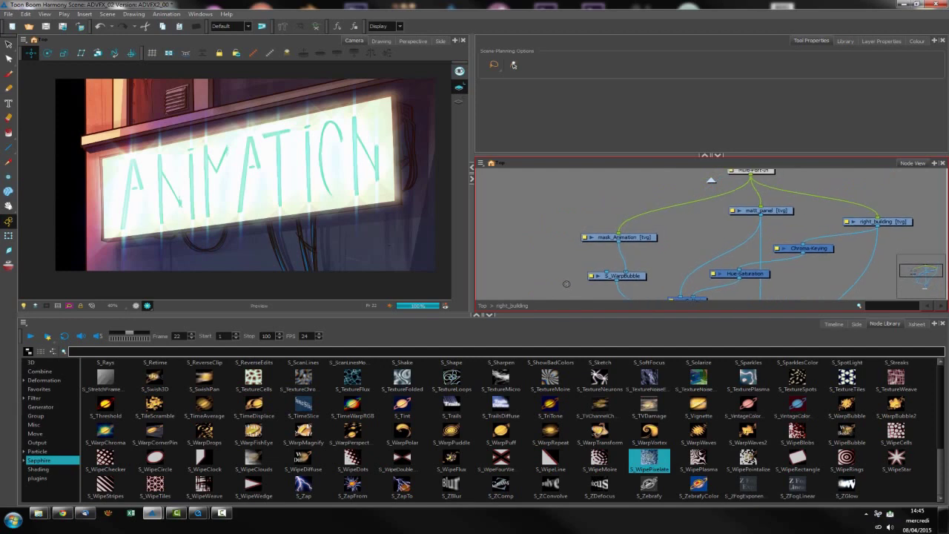
pyautogui.moveTo(729, 239); pyautogui.dragTo(725, 218)
pyautogui.moveTo(755, 190); pyautogui.dragTo(541, 281)
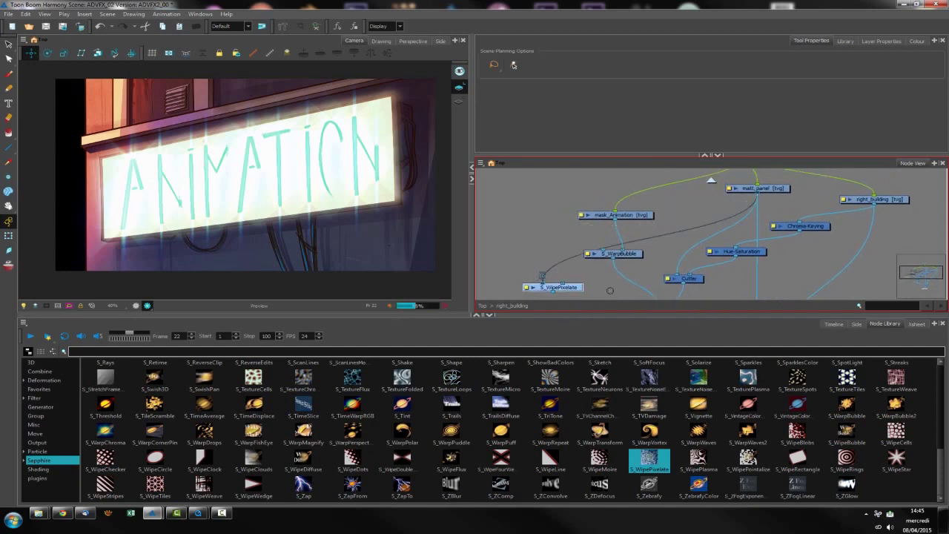
pyautogui.moveTo(610, 290); pyautogui.dragTo(607, 238)
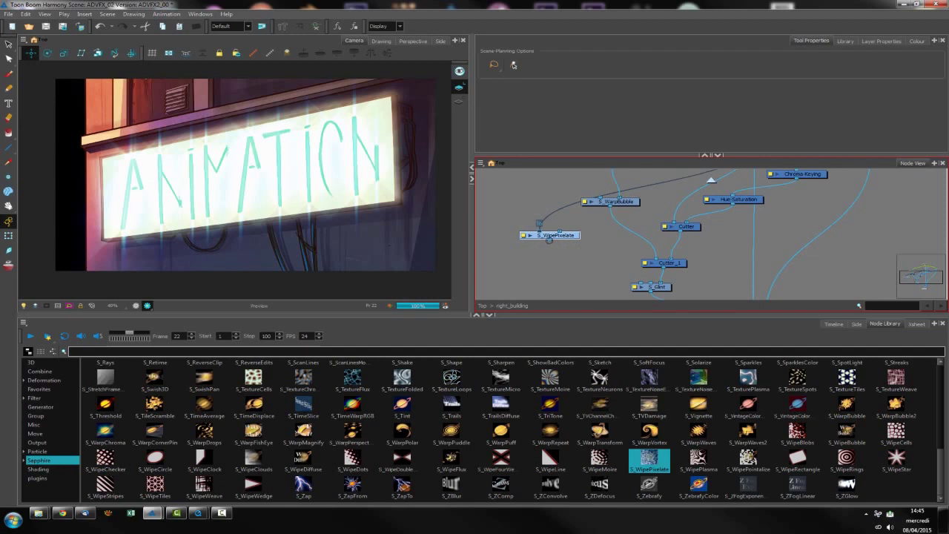
pyautogui.moveTo(550, 239); pyautogui.dragTo(640, 285)
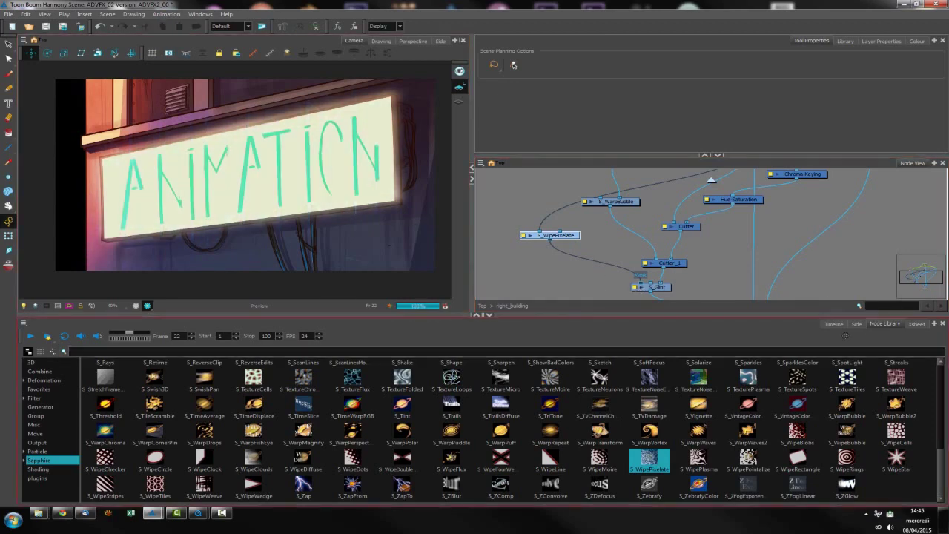
# - Go to frame 36 in the timeline and set the S_WipePixelate node's Wipe Amount to 1
pyautogui.click(833, 324)
pyautogui.moveTo(331, 347); pyautogui.dragTo(386, 352)
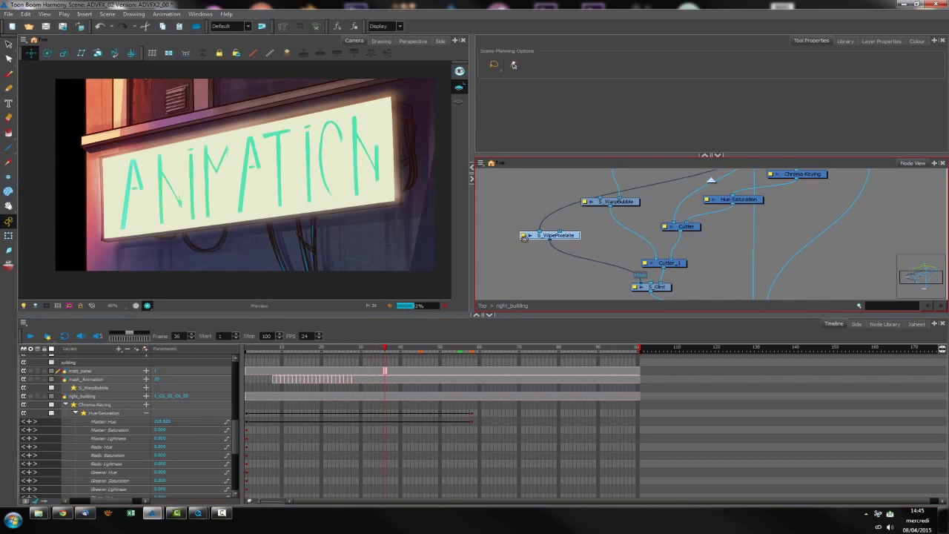
pyautogui.doubleClick(527, 235)
pyautogui.click(745, 170)
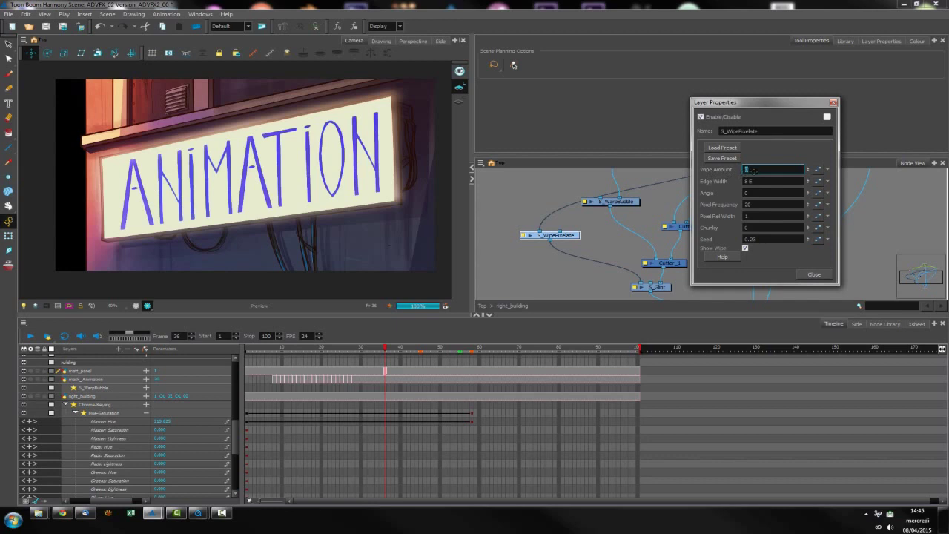
pyautogui.write('1')
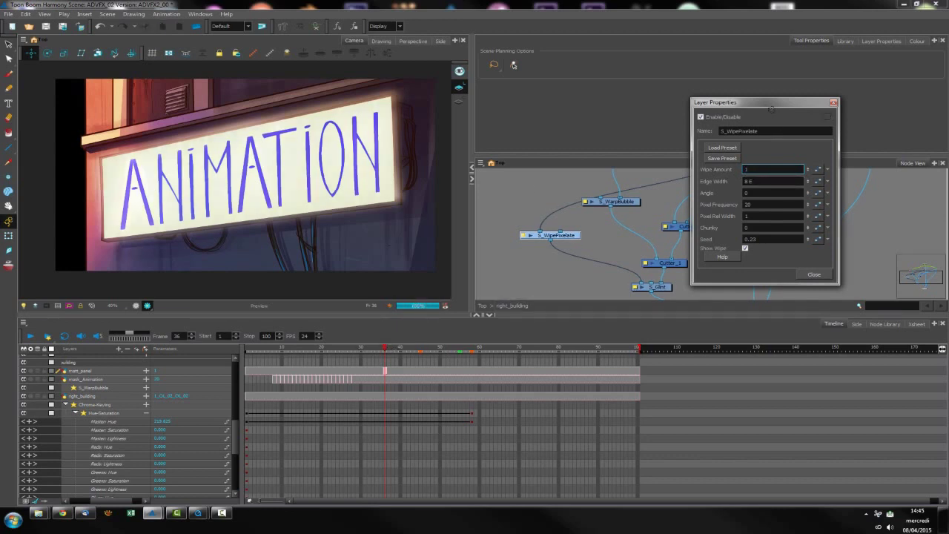
pyautogui.moveTo(771, 108); pyautogui.dragTo(760, 165)
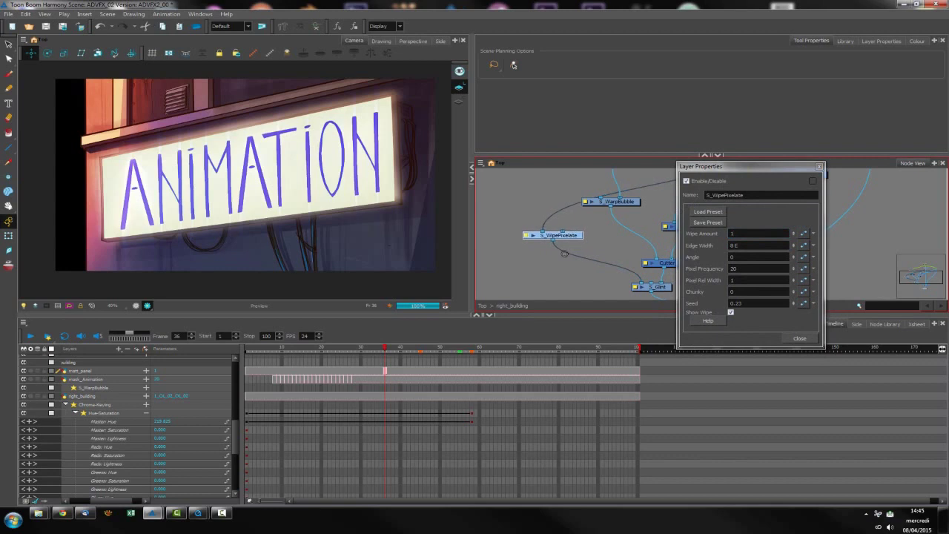
# - Keyframe the S_WipePixelate layer's parameters at frame 36 and set its Pixel Frequency to 195
pyautogui.scroll(-5, 390, 400)
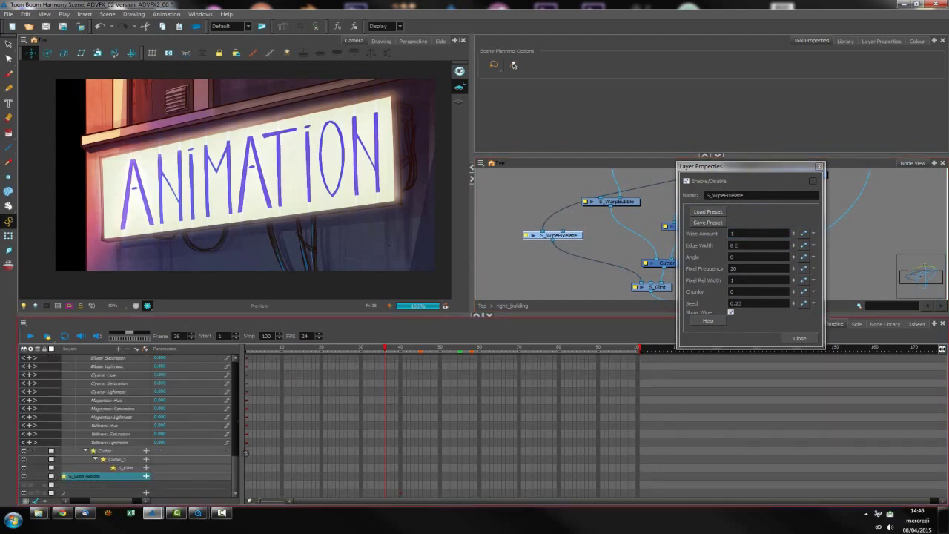
pyautogui.click(146, 476)
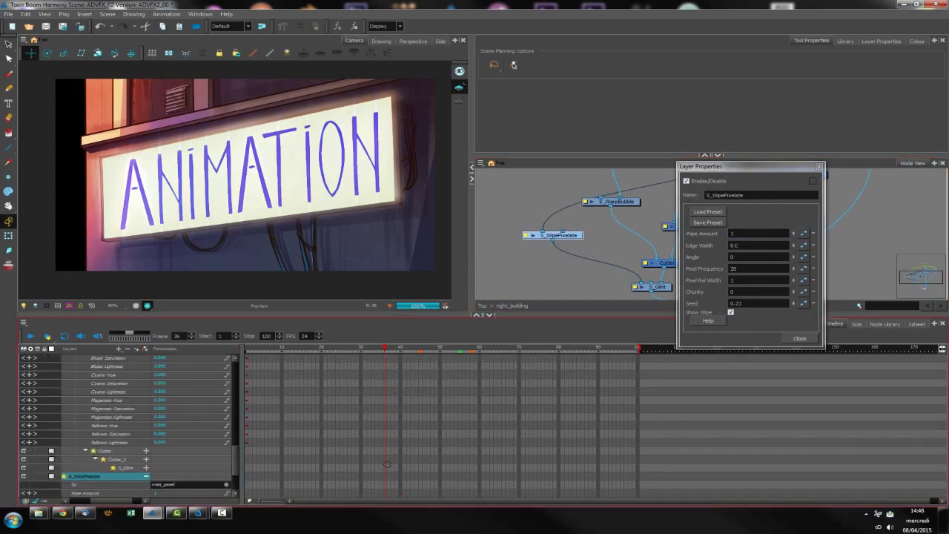
pyautogui.scroll(-3, 235, 463)
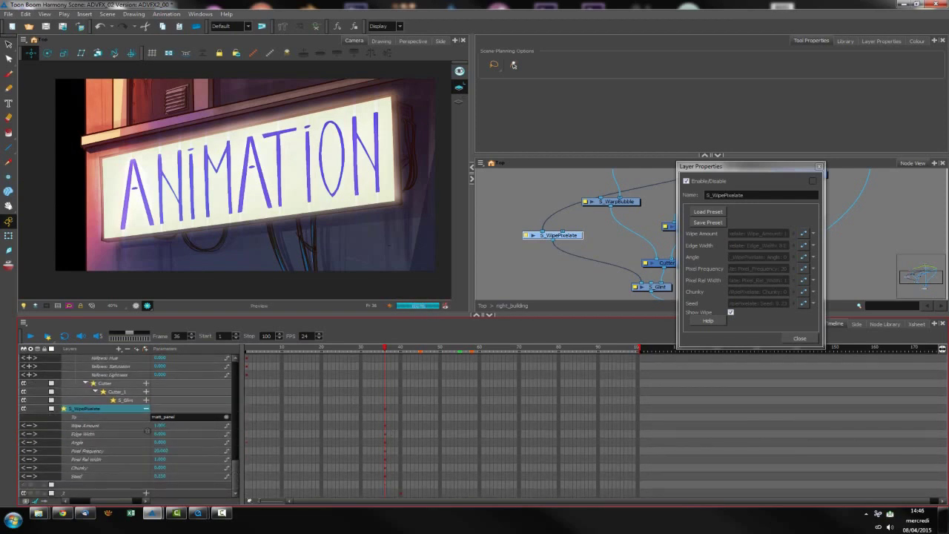
pyautogui.click(161, 450)
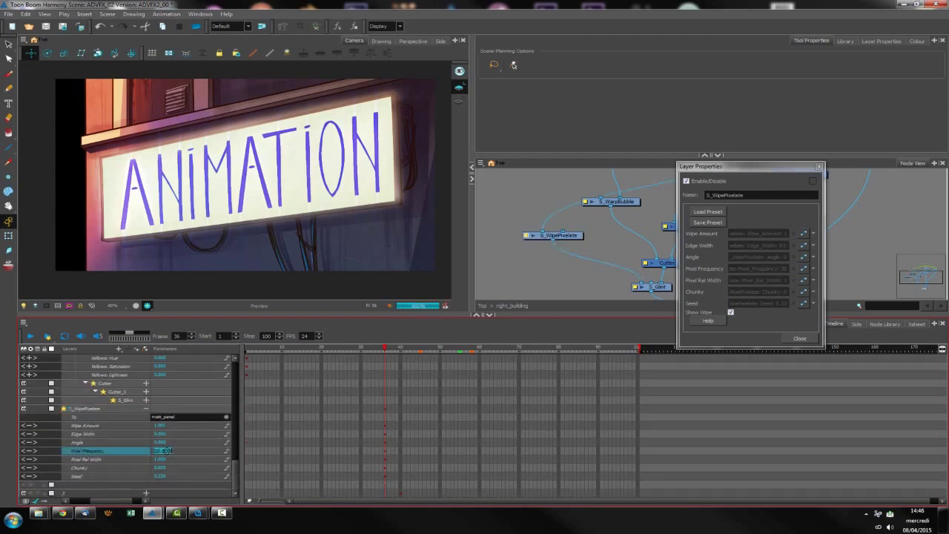
pyautogui.write('195')
pyautogui.press('Return')
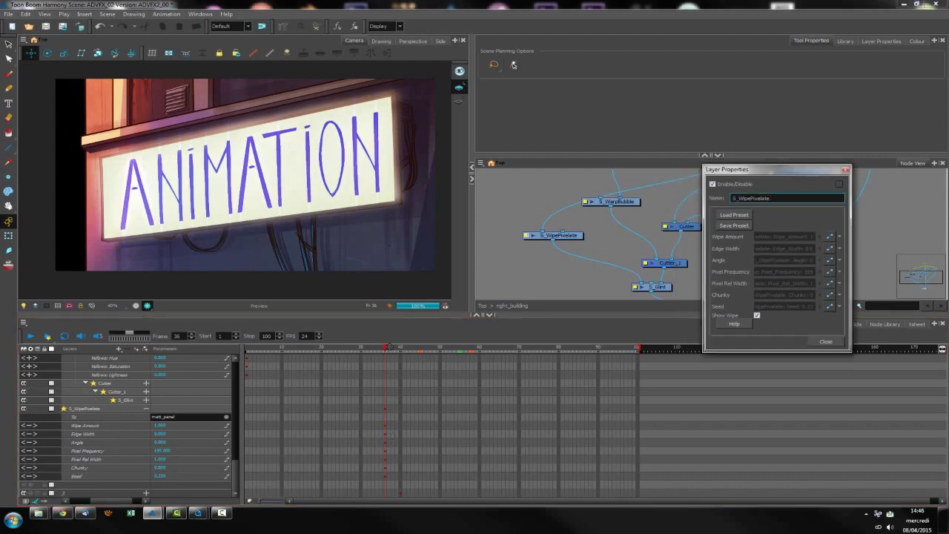
# - At frame 58, set the S_WipePixelate layer's Wipe Amount to 0
pyautogui.moveTo(389, 347); pyautogui.dragTo(458, 349)
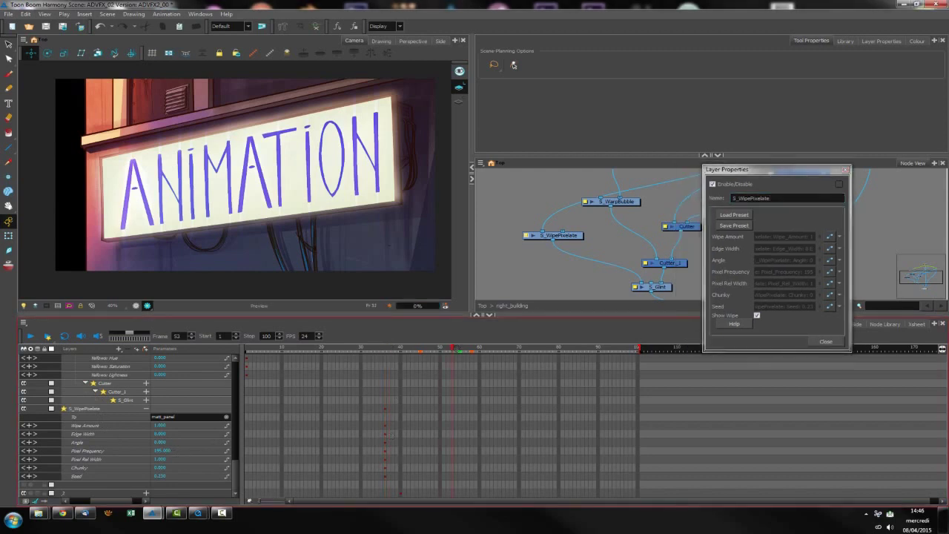
pyautogui.click(163, 425)
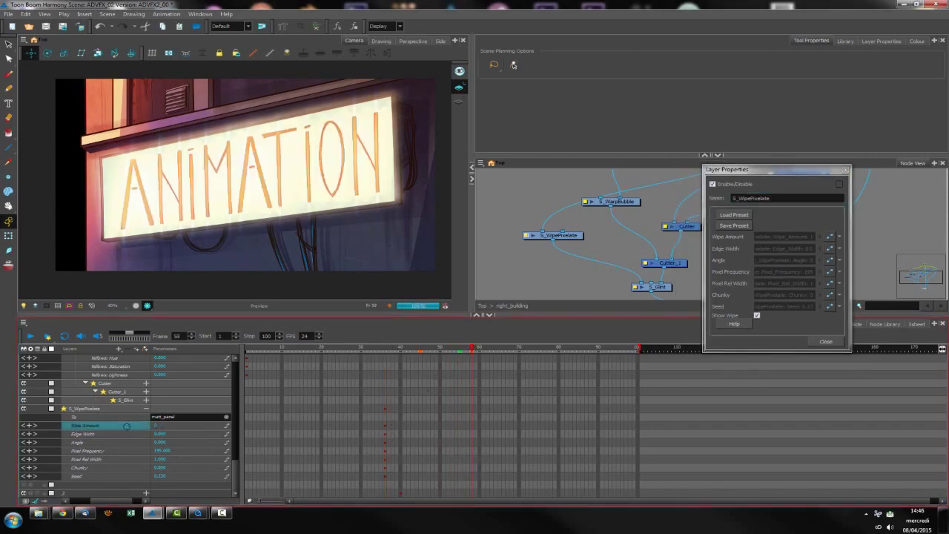
pyautogui.write('0')
pyautogui.press('Return')
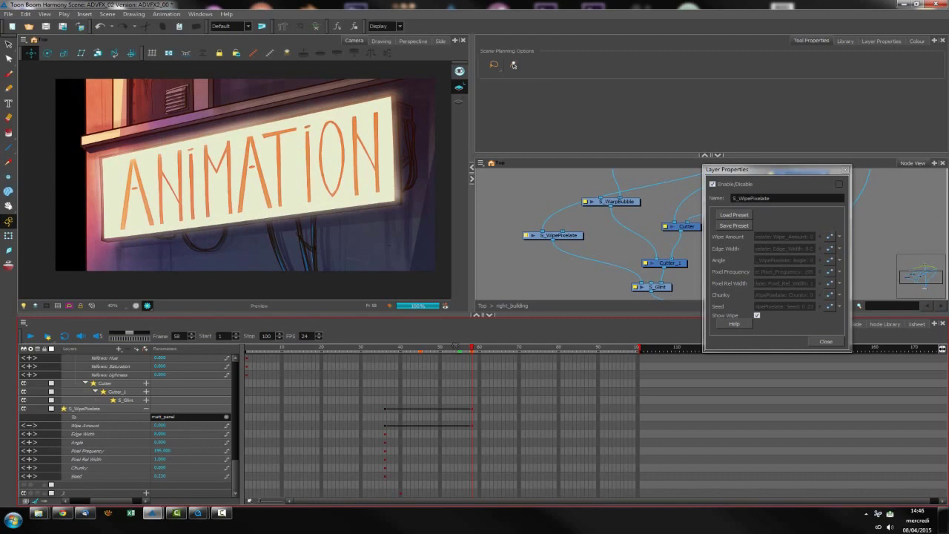
# - Step back through the timeline from frame 58 to frame 36 to check the animated wipe on the sign's glint
pyautogui.click(455, 346)
pyautogui.click(440, 346)
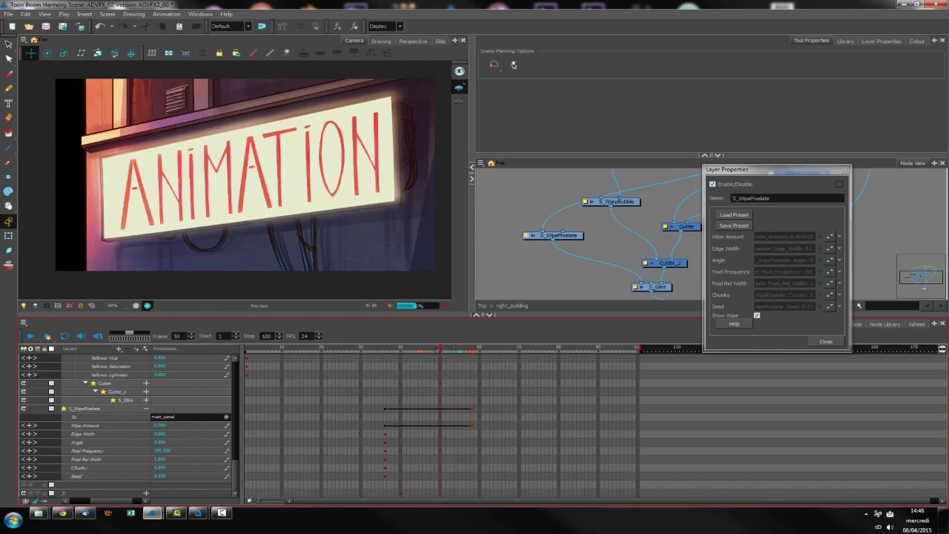
pyautogui.click(431, 347)
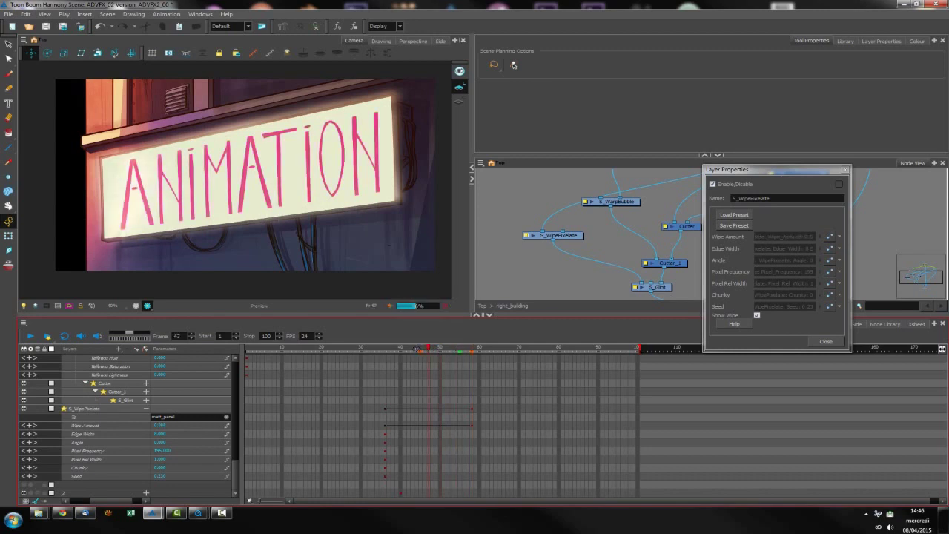
pyautogui.click(413, 348)
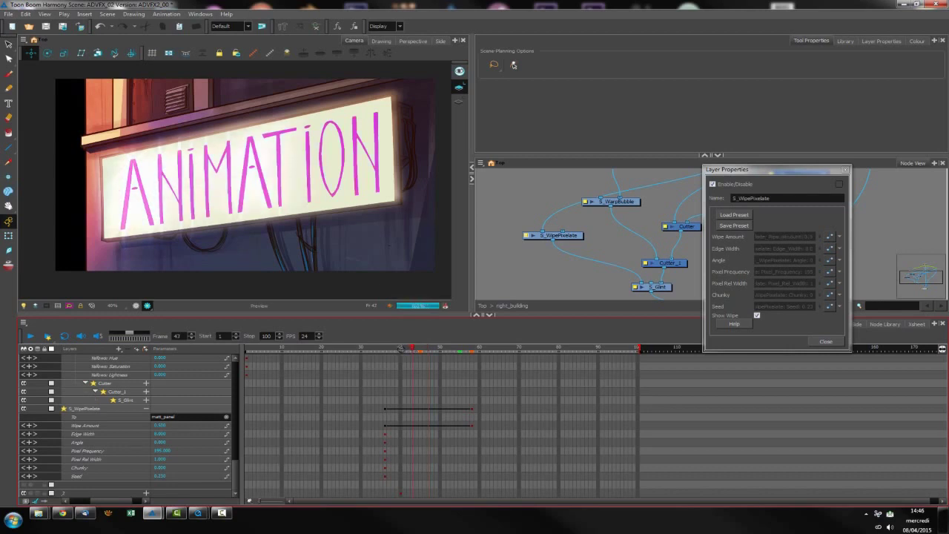
pyautogui.click(401, 347)
pyautogui.click(388, 347)
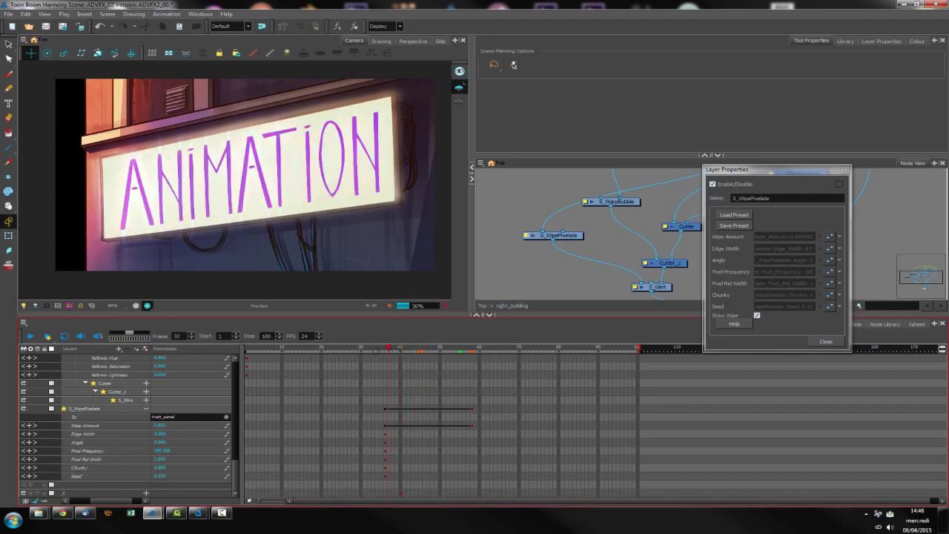
pyautogui.click(383, 359)
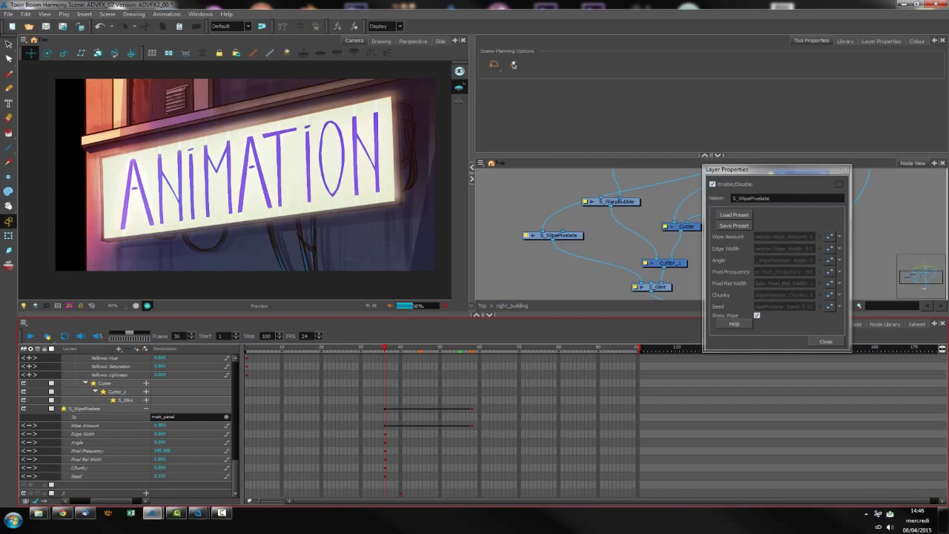
# - Disable and re-enable the S_WipePixelate node at frame 36 to compare the sign with and without the effect
pyautogui.moveTo(827, 172); pyautogui.dragTo(875, 215)
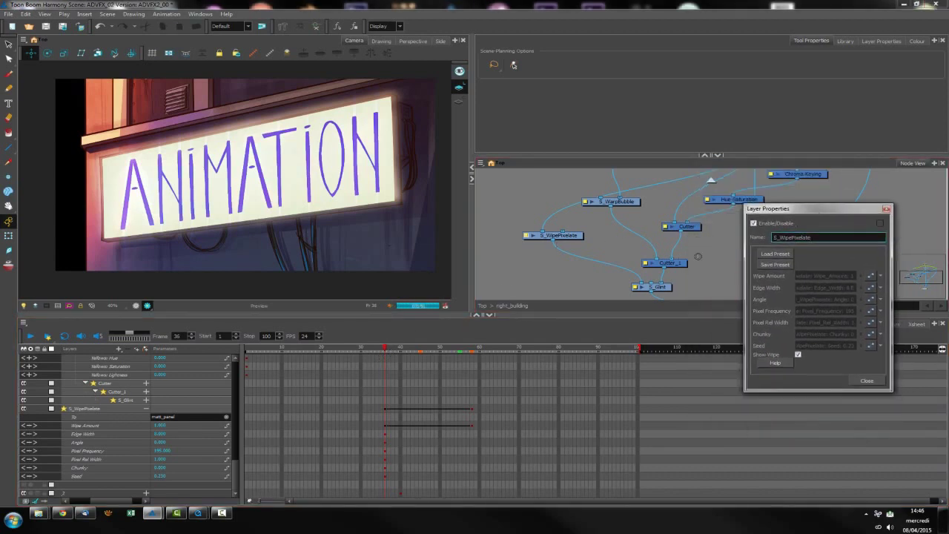
pyautogui.click(630, 295)
pyautogui.moveTo(602, 289); pyautogui.dragTo(588, 250)
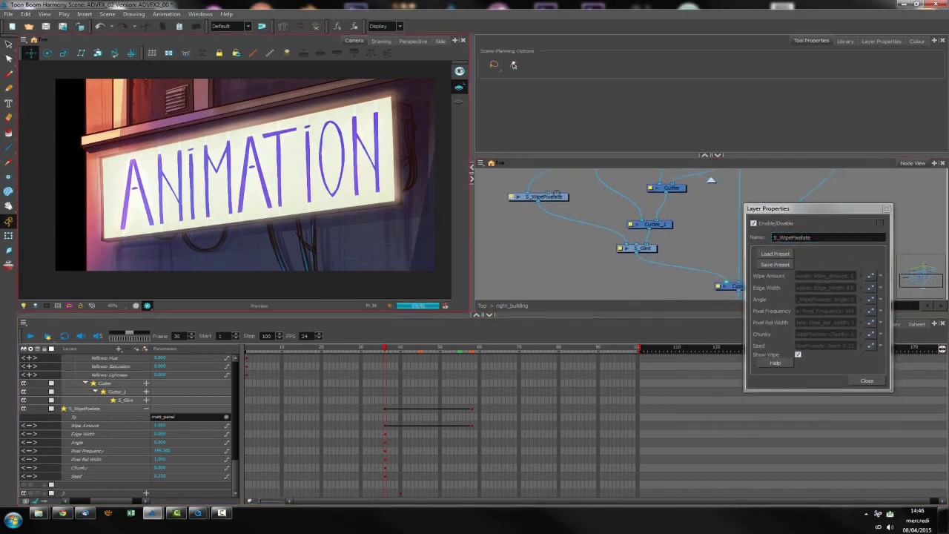
pyautogui.click(556, 194)
pyautogui.press('d')
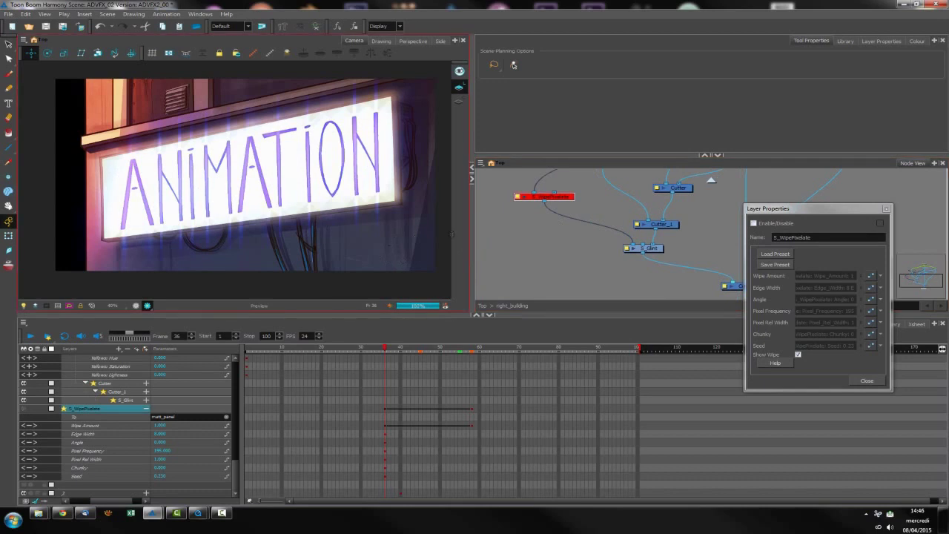
pyautogui.press('d')
# - Set the S_Glint node's Brightness to 1.5 and Brightness Diag1 to 2, and close both nodes' properties
pyautogui.click(644, 247)
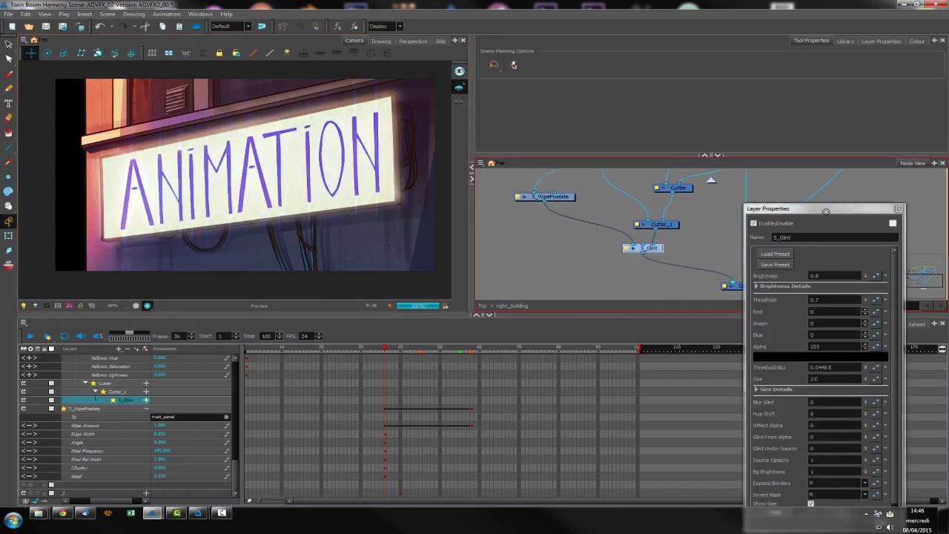
pyautogui.moveTo(826, 211); pyautogui.dragTo(673, 104)
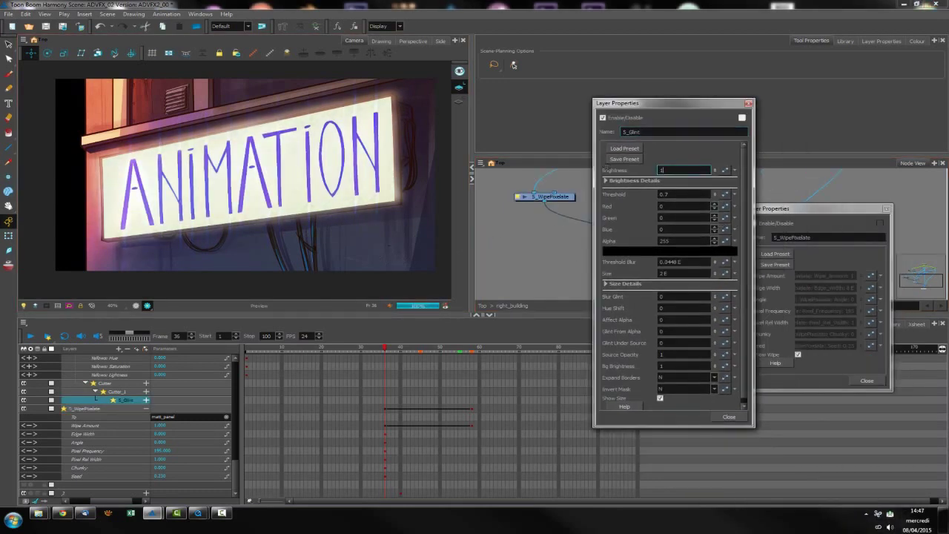
pyautogui.write('.5')
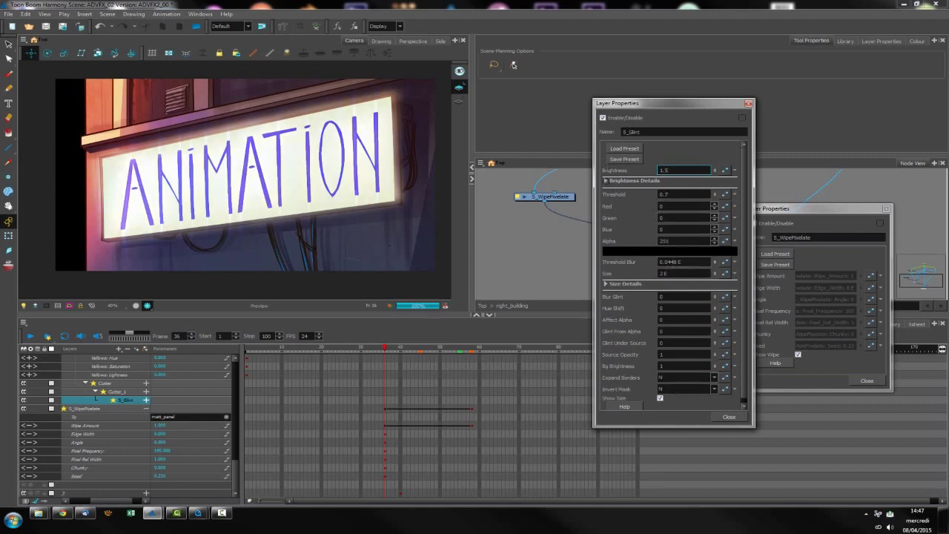
pyautogui.click(606, 180)
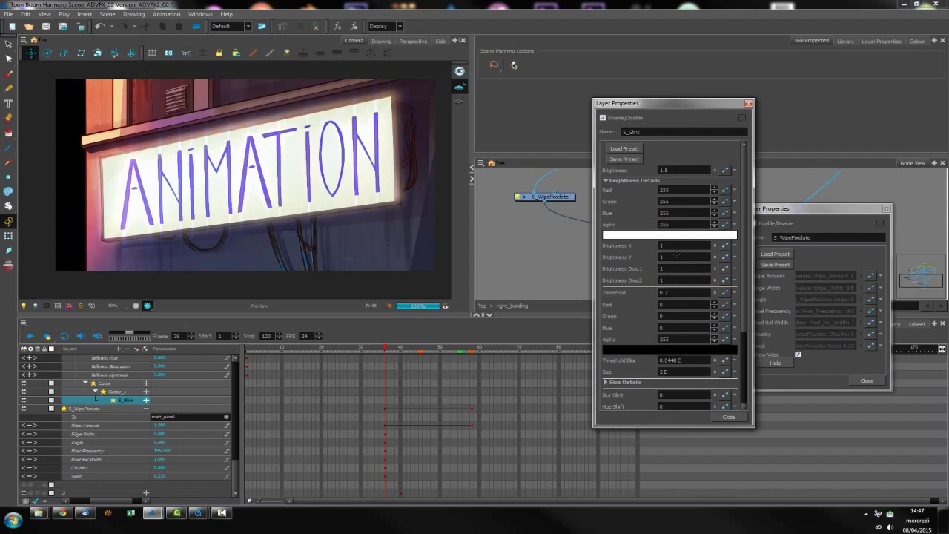
pyautogui.click(692, 268)
pyautogui.write('2')
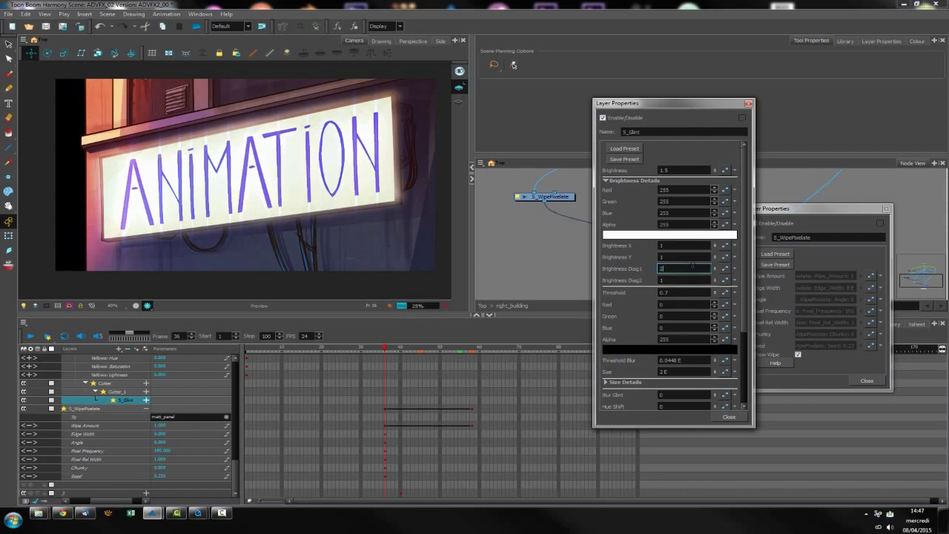
pyautogui.click(729, 417)
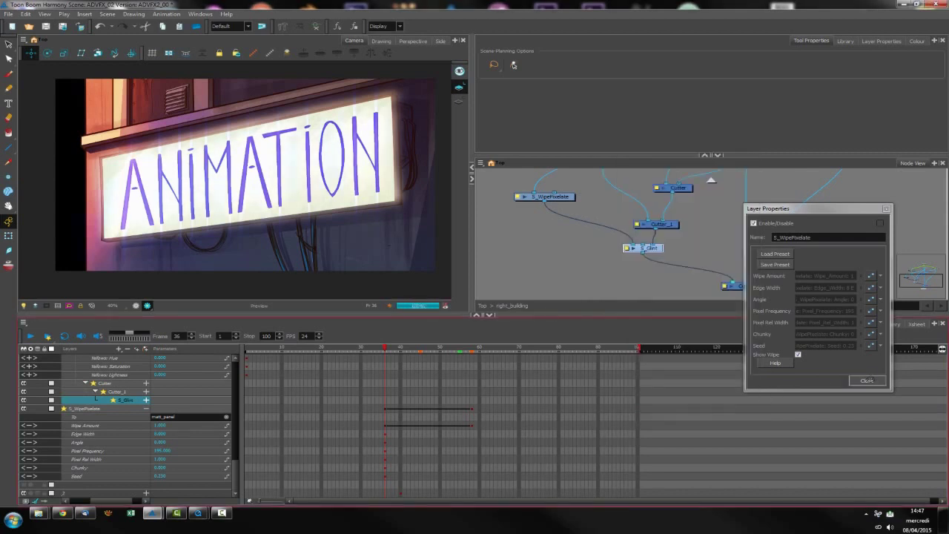
pyautogui.click(867, 380)
# - Step forward through the timeline from frame 37 to frame 57 to check the brighter glint during the wipe
pyautogui.click(621, 281)
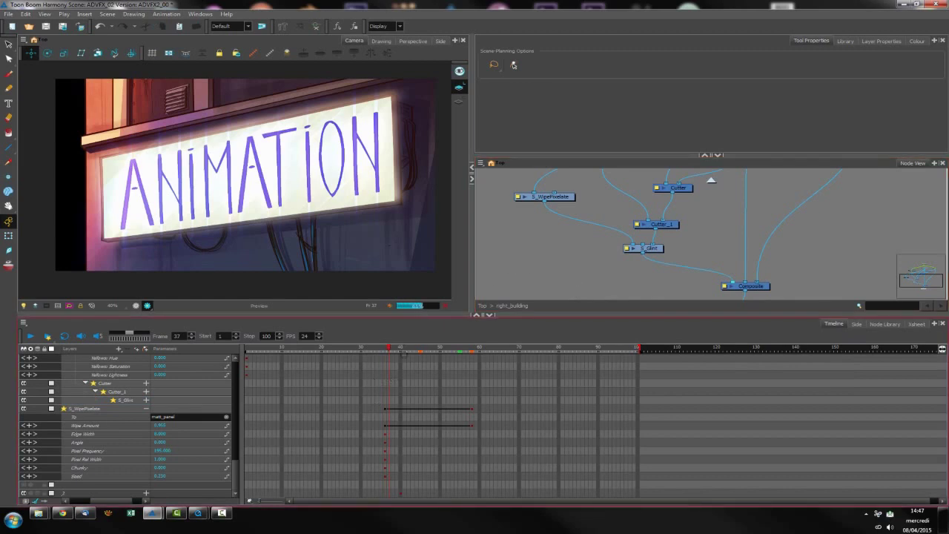
pyautogui.moveTo(403, 350); pyautogui.dragTo(415, 349)
pyautogui.click(424, 349)
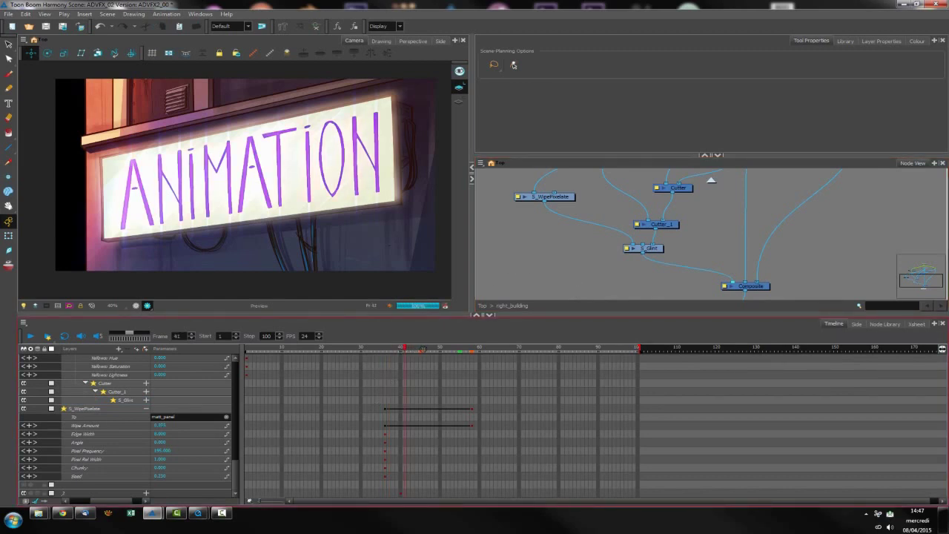
pyautogui.click(448, 349)
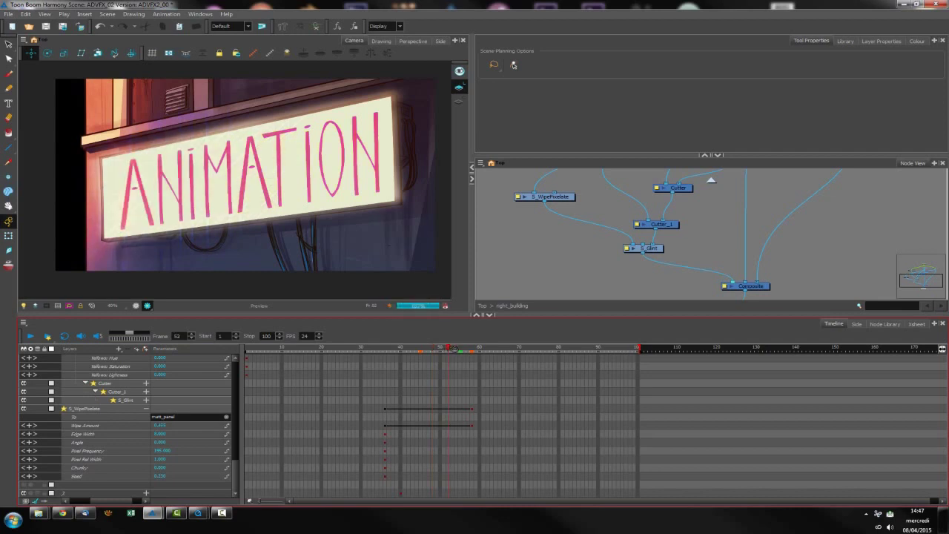
pyautogui.click(455, 349)
pyautogui.click(468, 349)
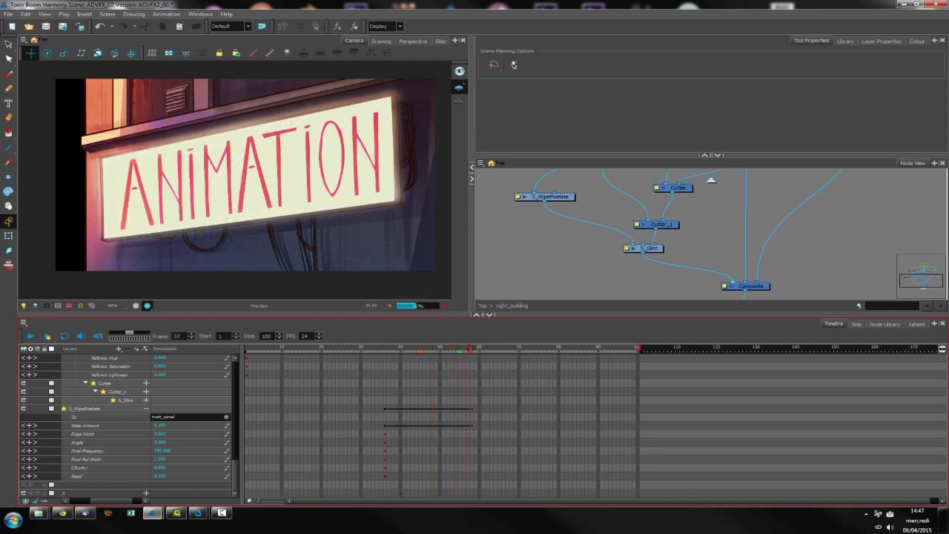
# - Leave the right_building group for the top-level network and connect the Camera-P peg to the Camera node
pyautogui.click(538, 277)
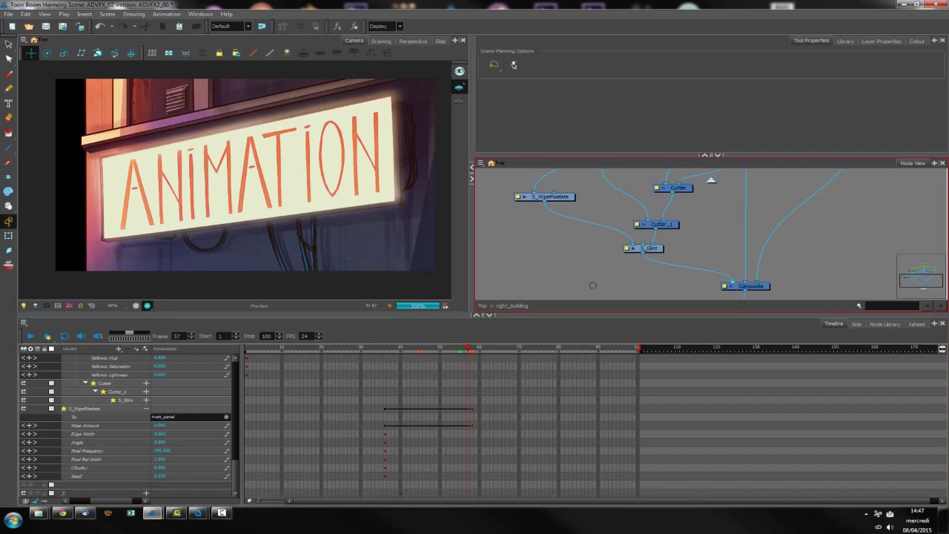
pyautogui.hotkey('ctrl', 'shift', 'Return')
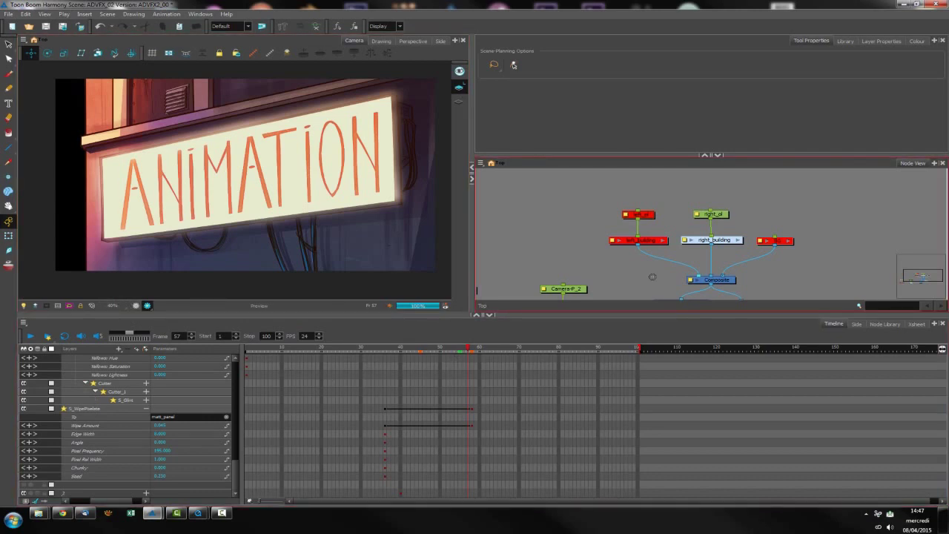
pyautogui.moveTo(652, 296); pyautogui.dragTo(756, 232)
pyautogui.moveTo(579, 226); pyautogui.dragTo(667, 260)
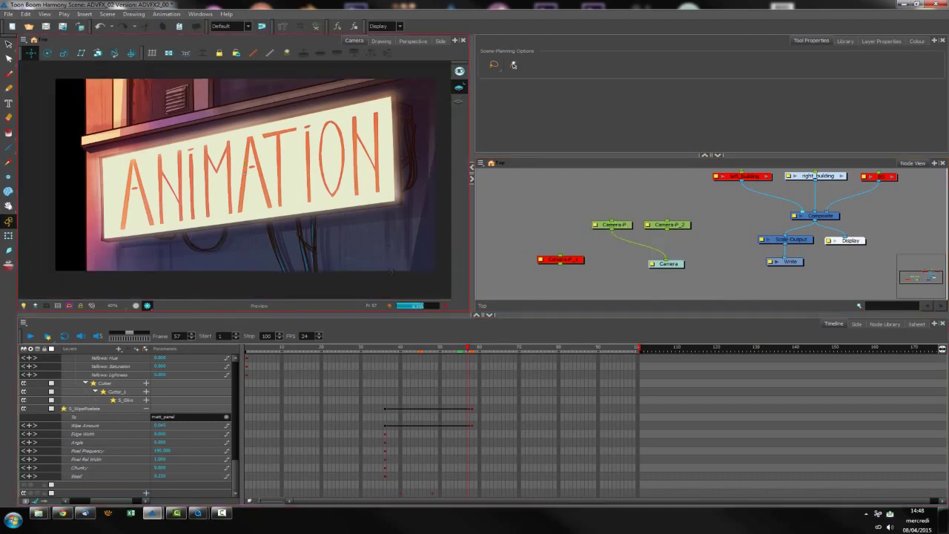